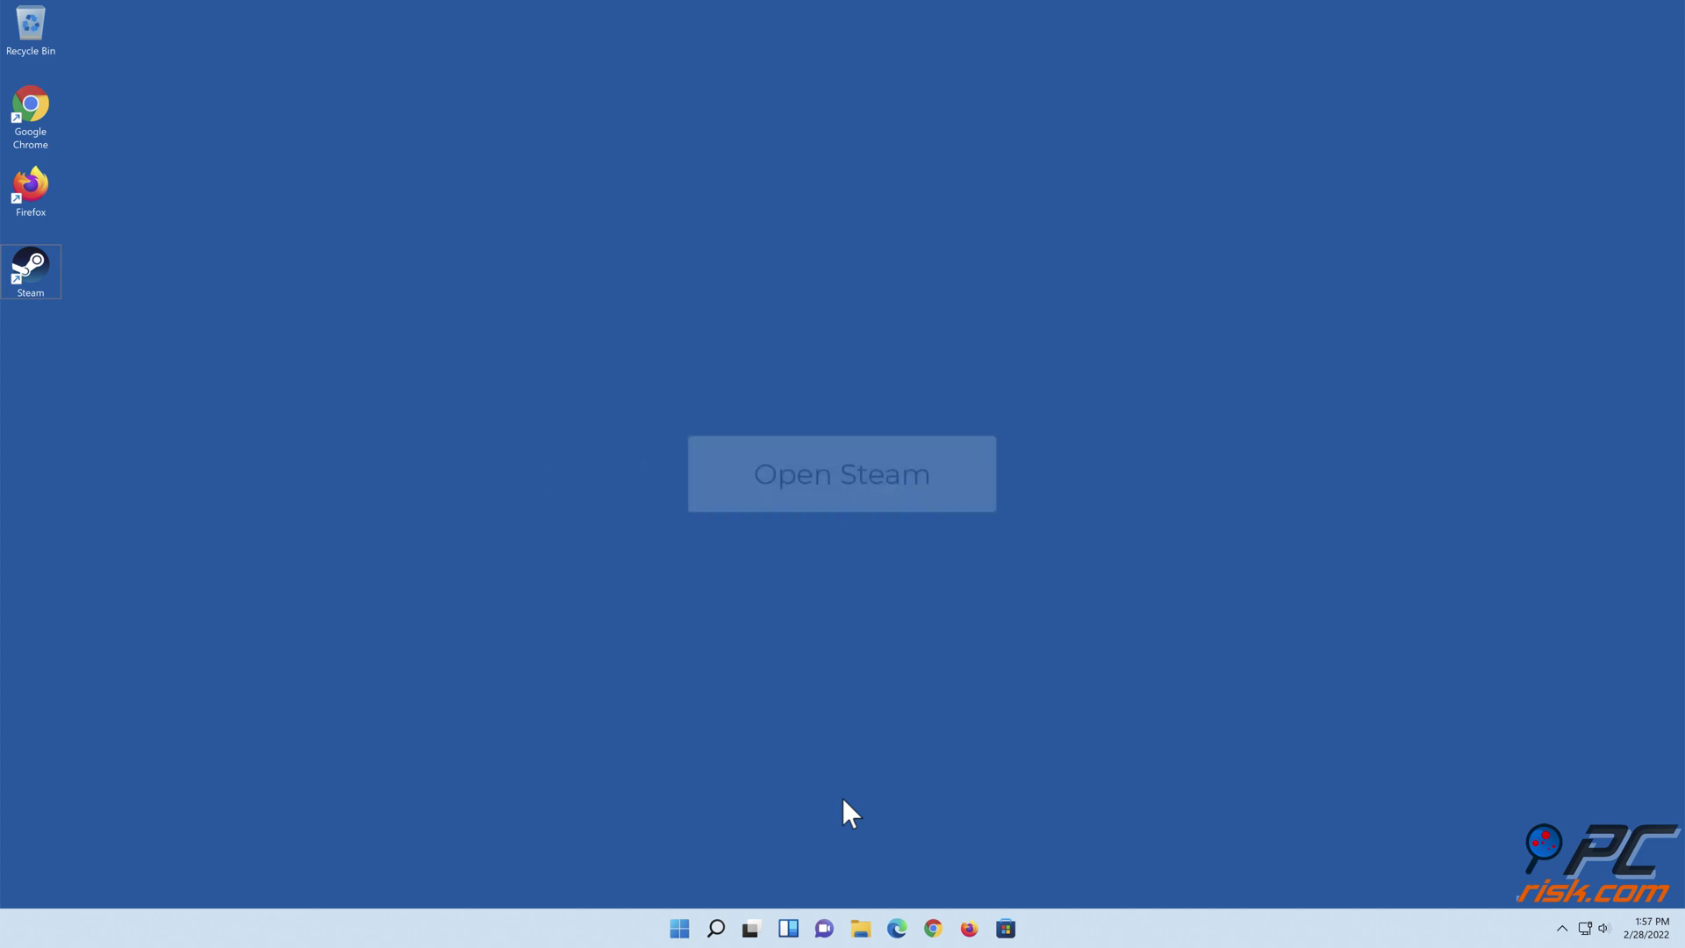
Launch Steam and log out of the current account
double_click(42, 287)
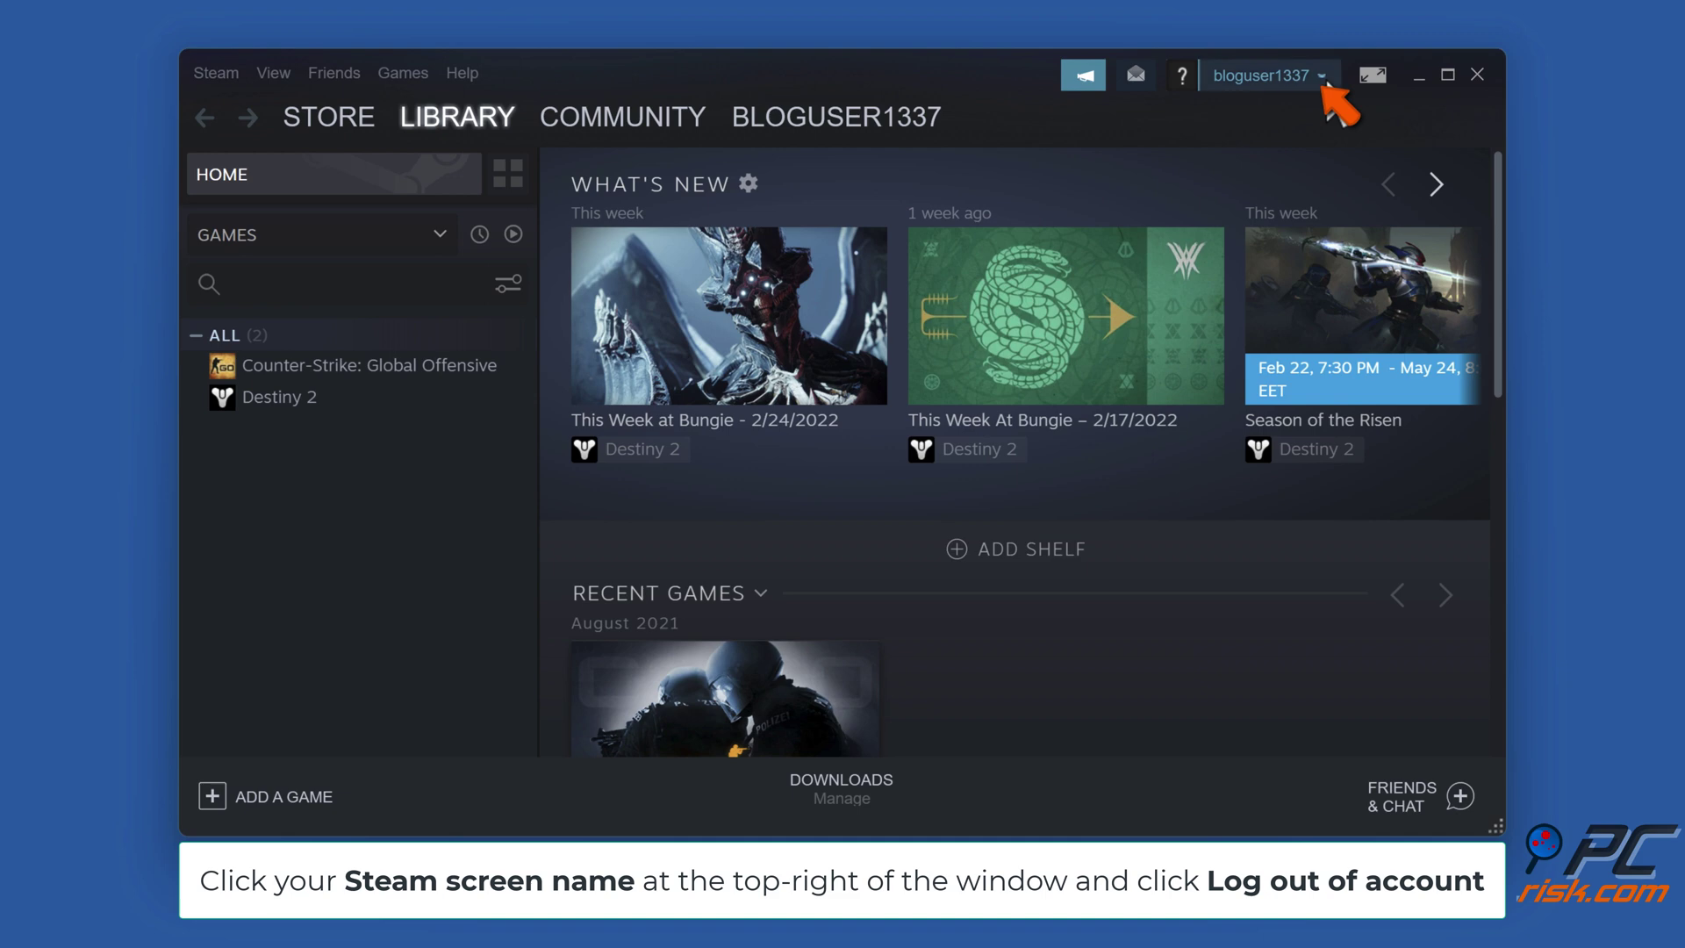
left_click(1327, 82)
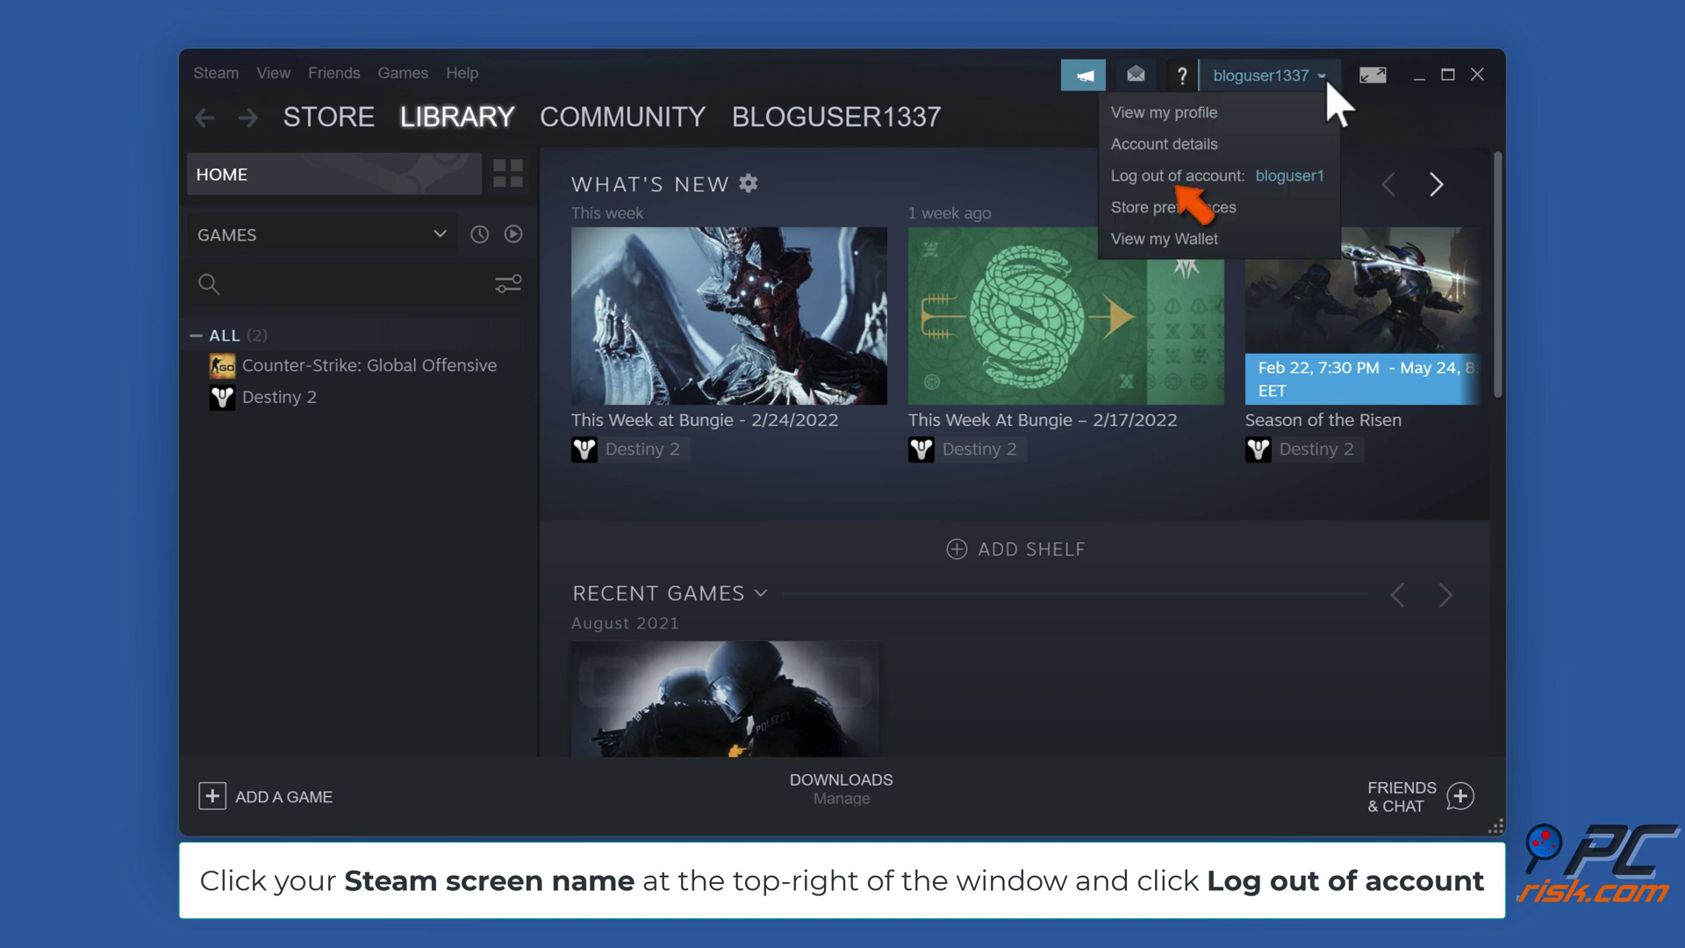
left_click(1215, 180)
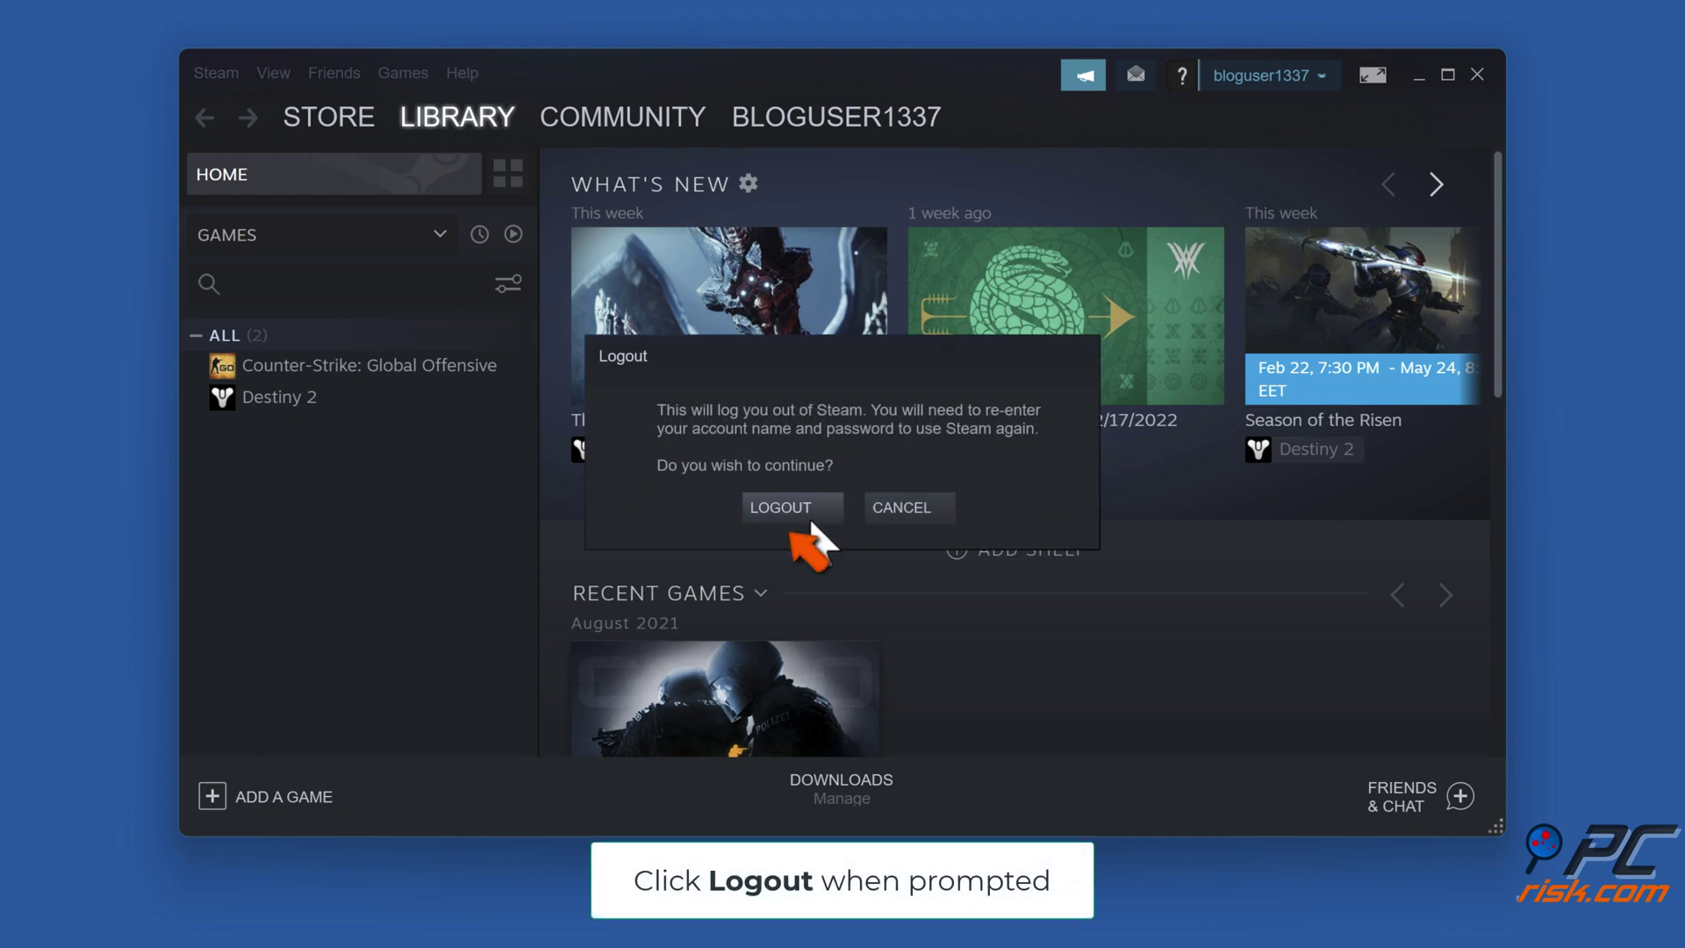
left_click(794, 514)
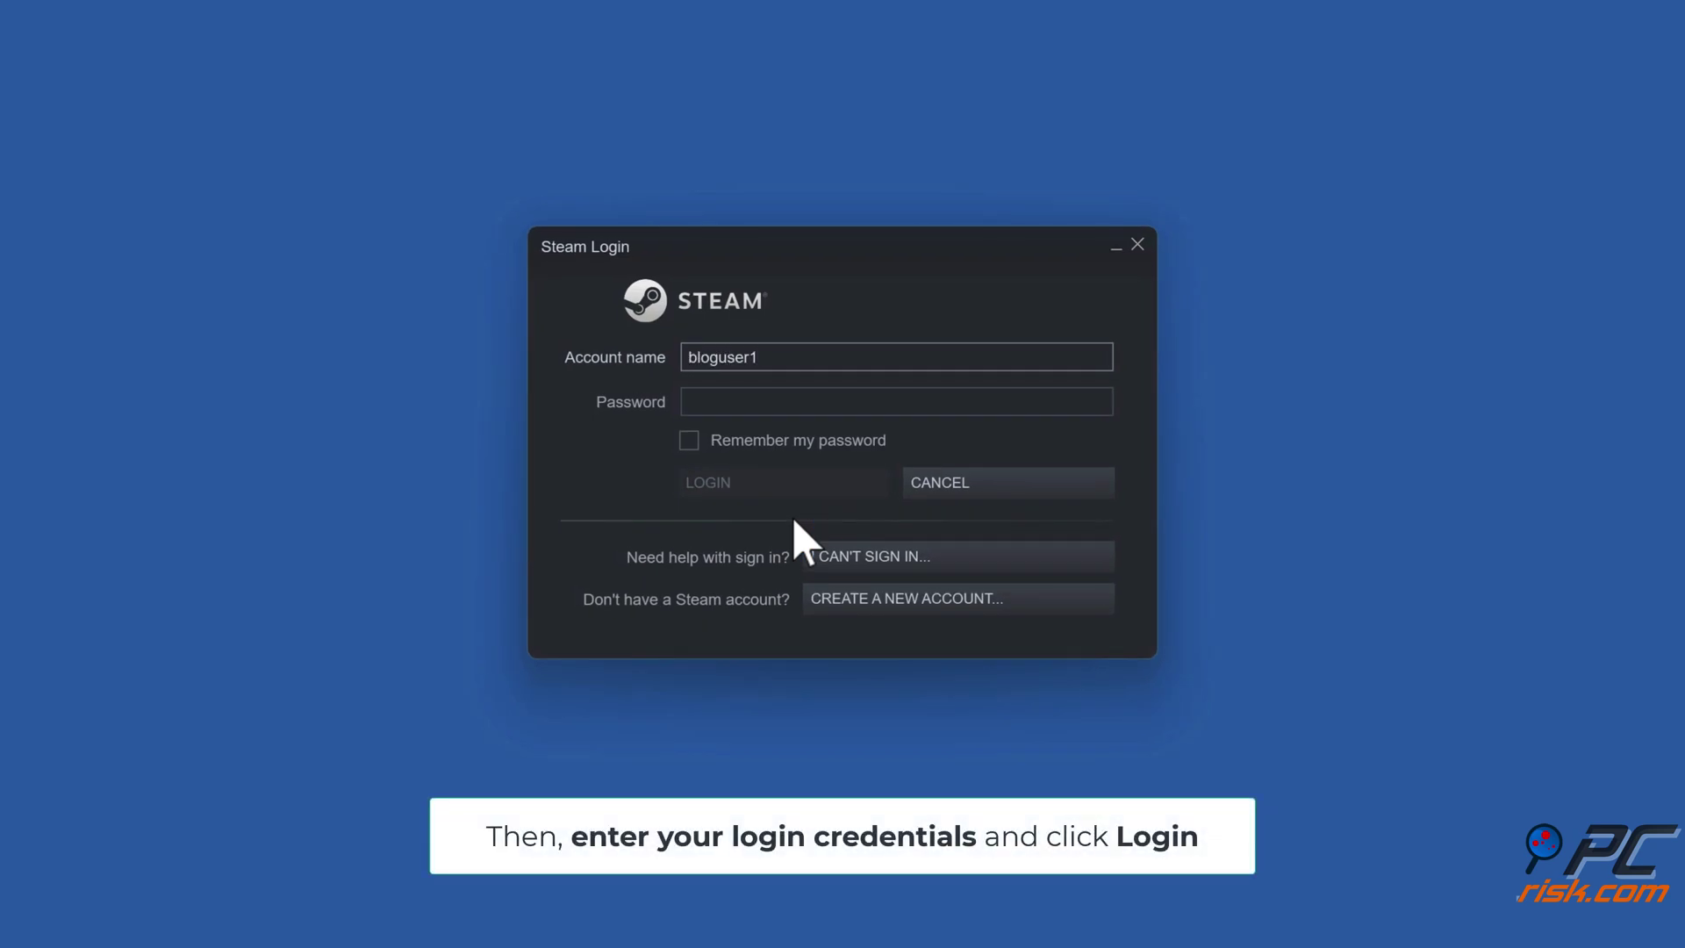
Sign back in with the account password remembered, dismiss the news popup, and quit Steam
left_click(796, 406)
type("••••••")
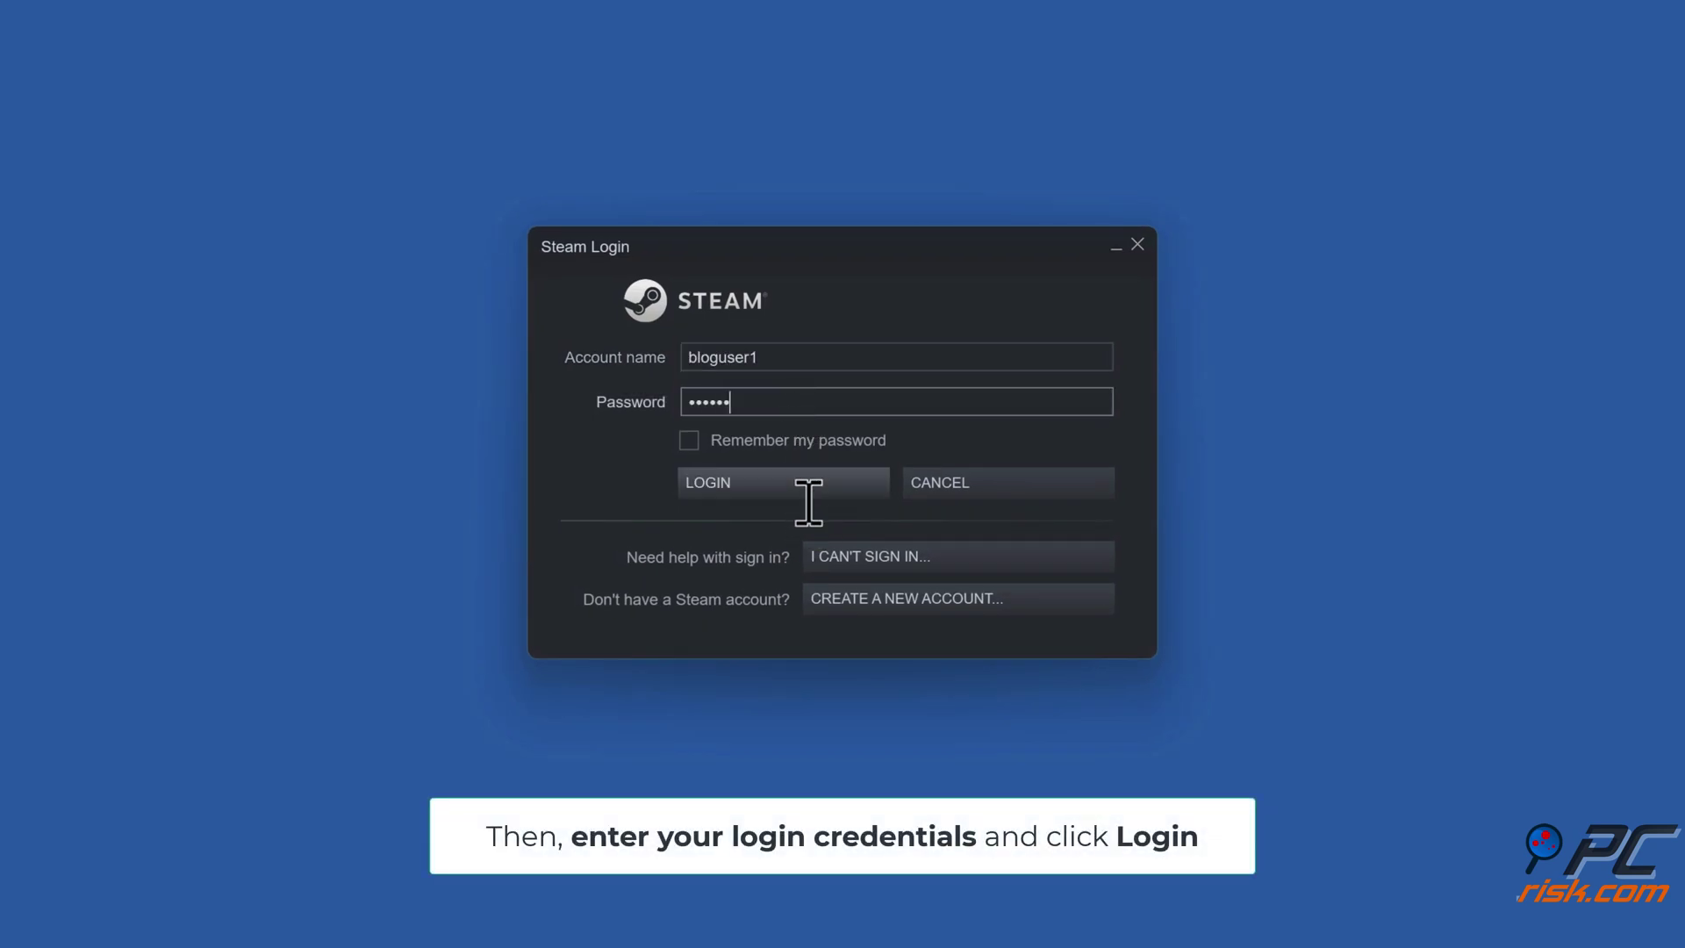
left_click(690, 441)
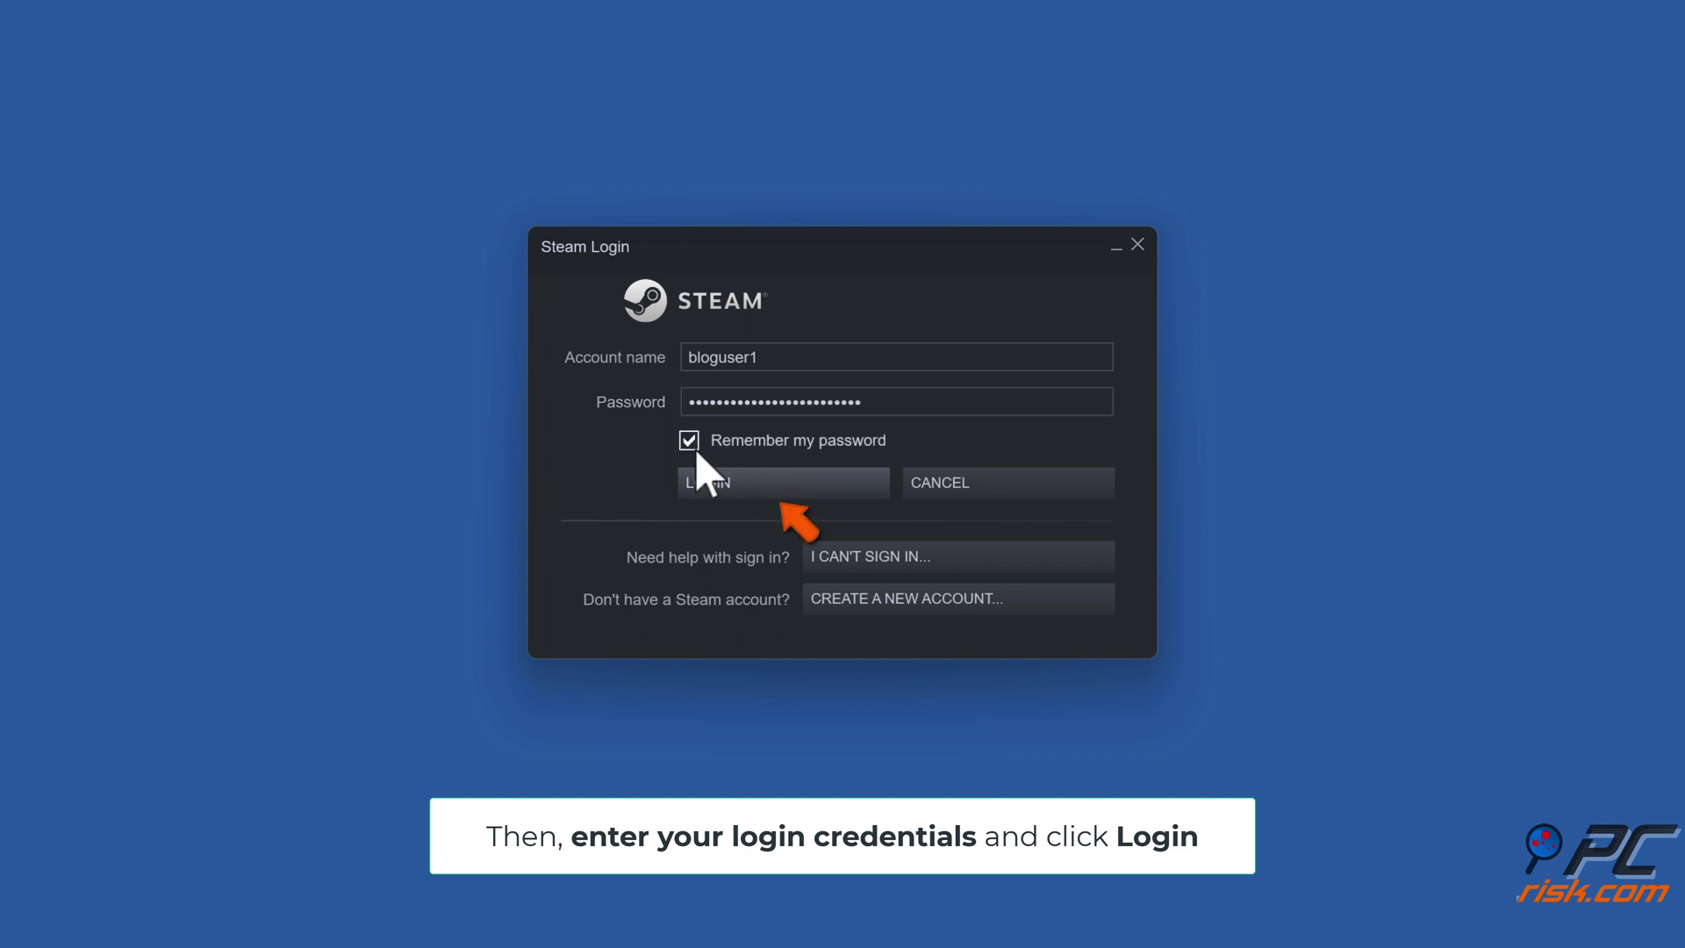
left_click(750, 494)
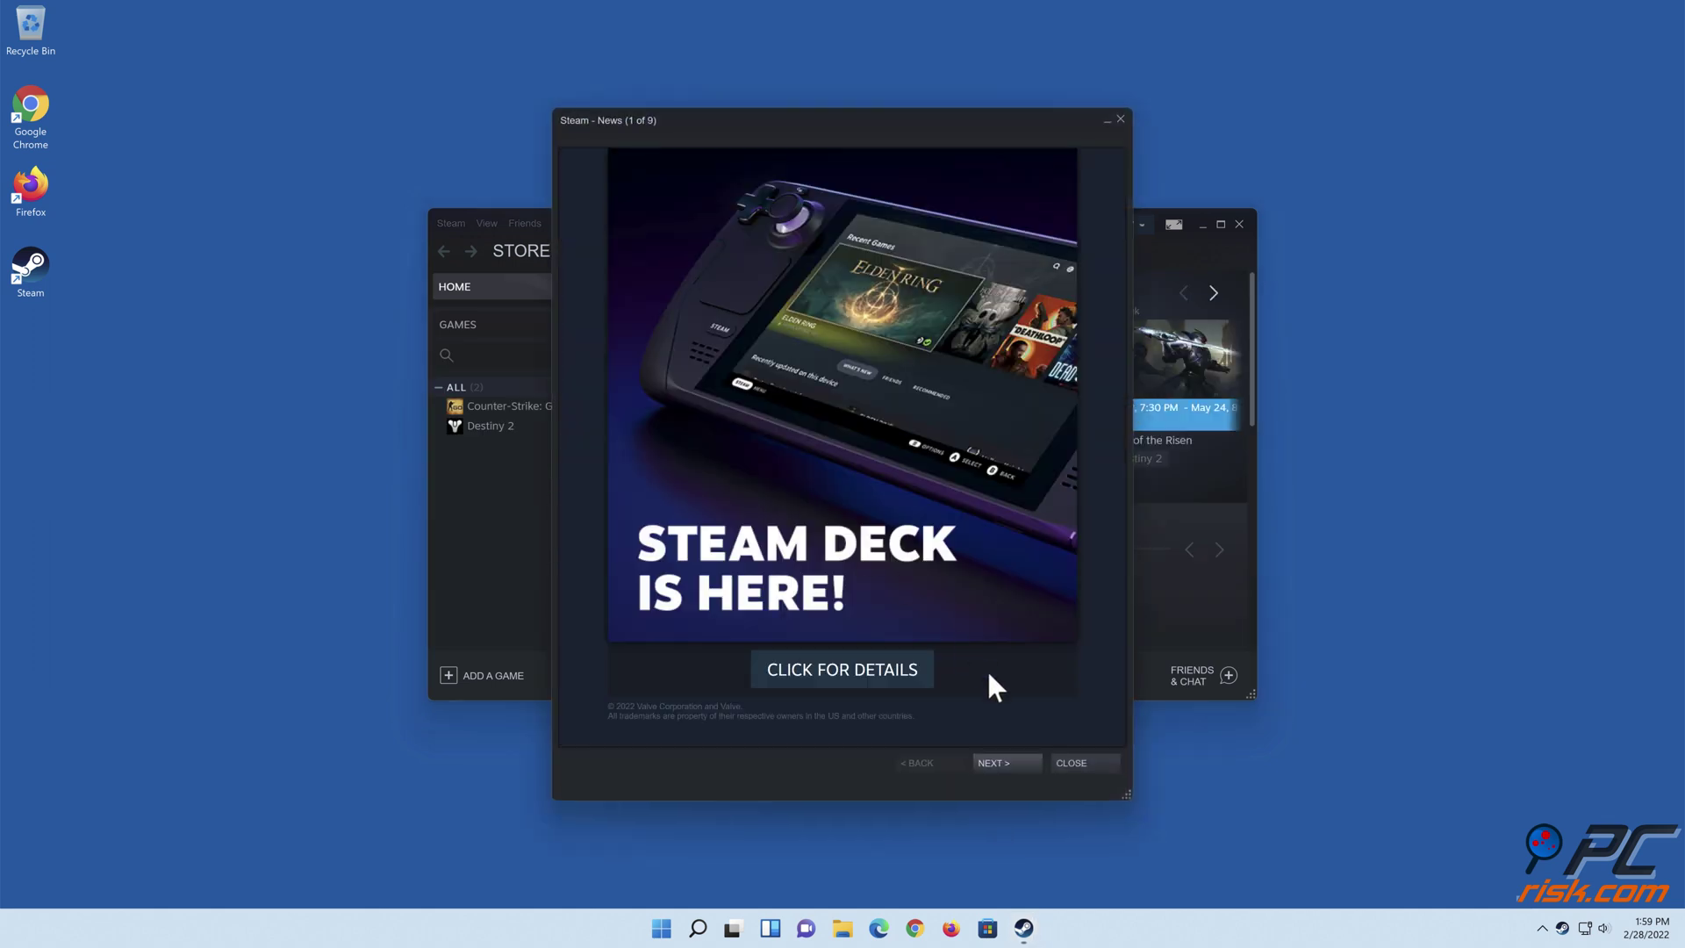
left_click(1071, 764)
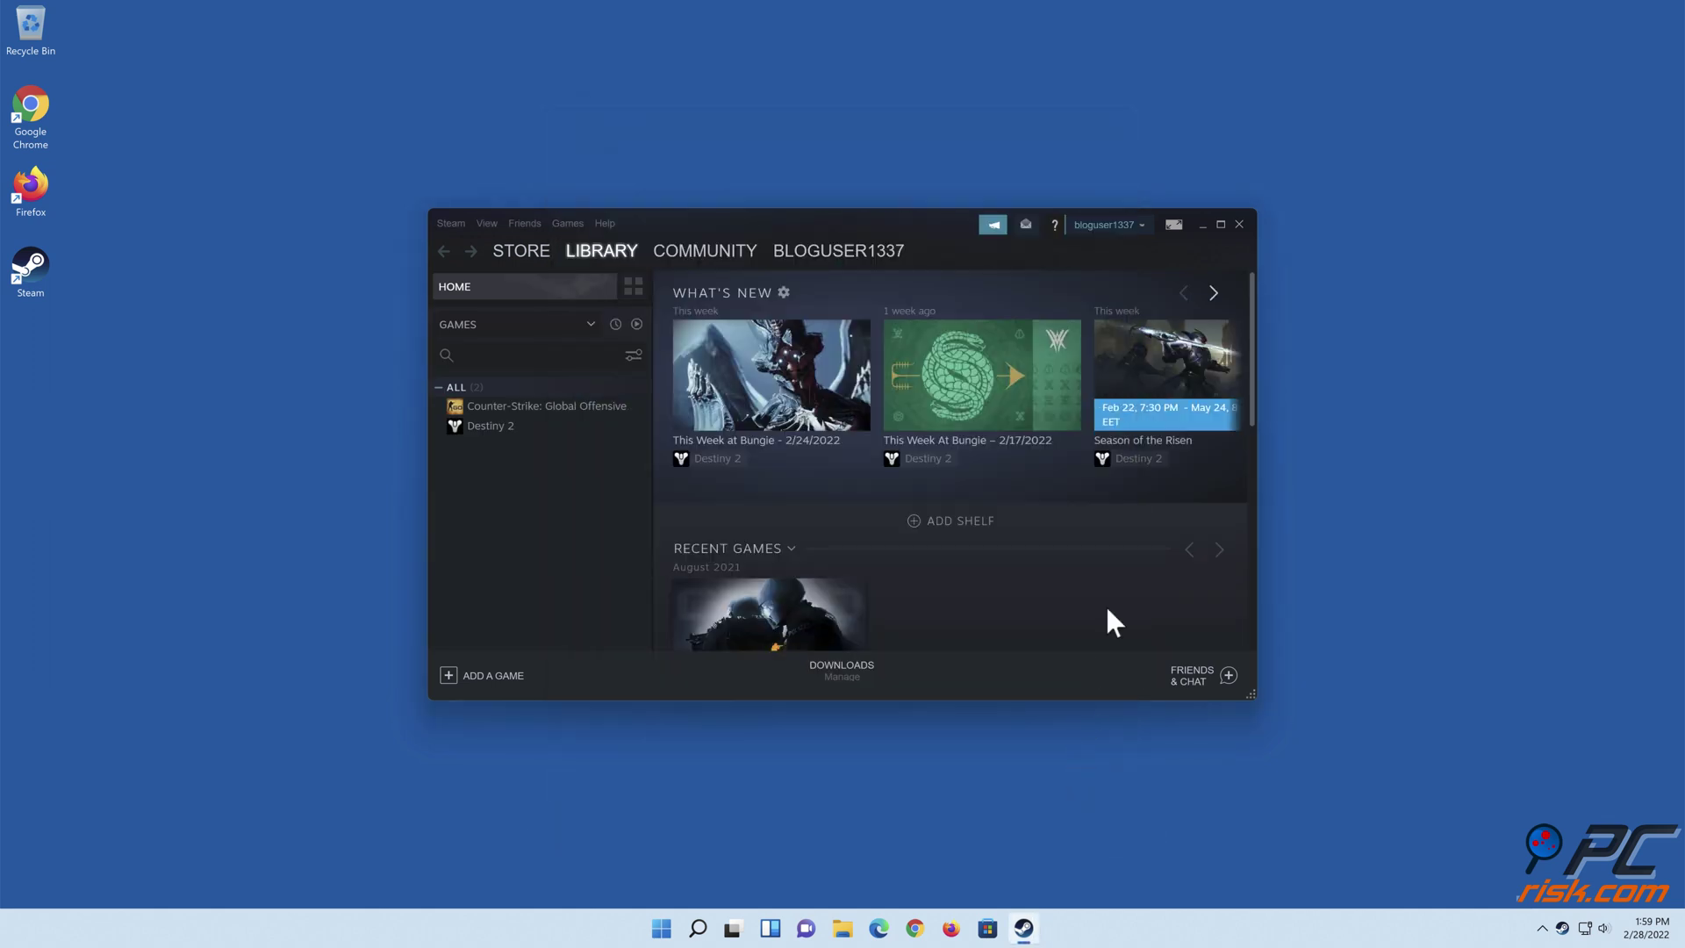
left_click(1237, 225)
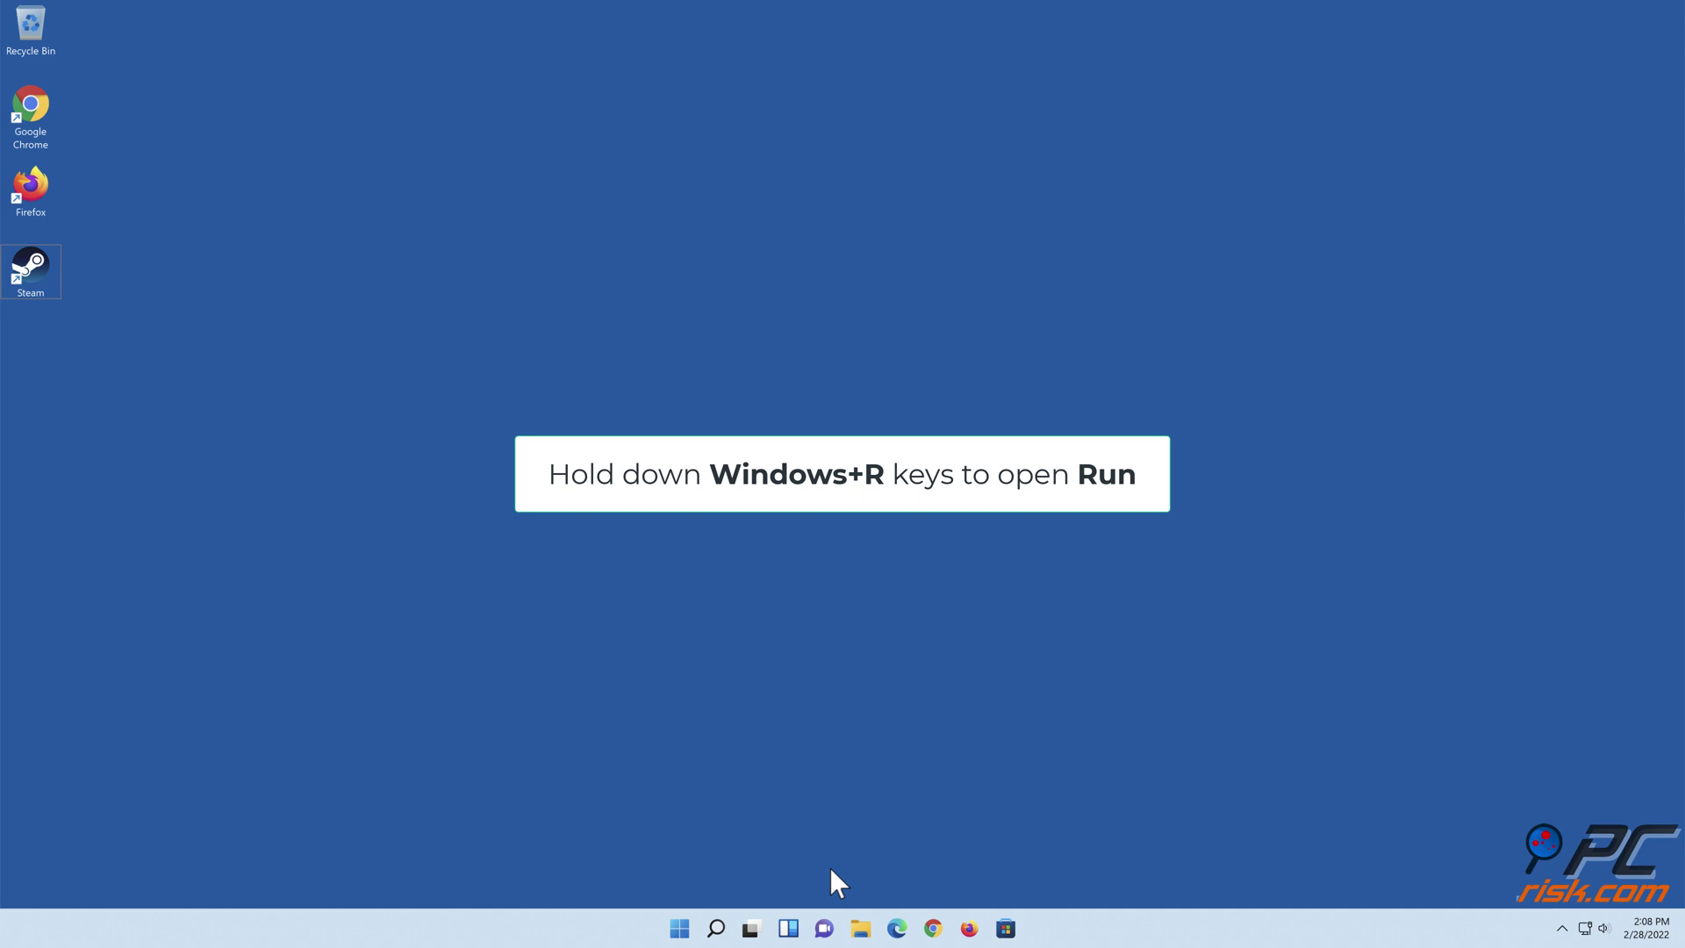
Run firewall.cpl from the Win+R box to open Windows Defender Firewall
key("super+r")
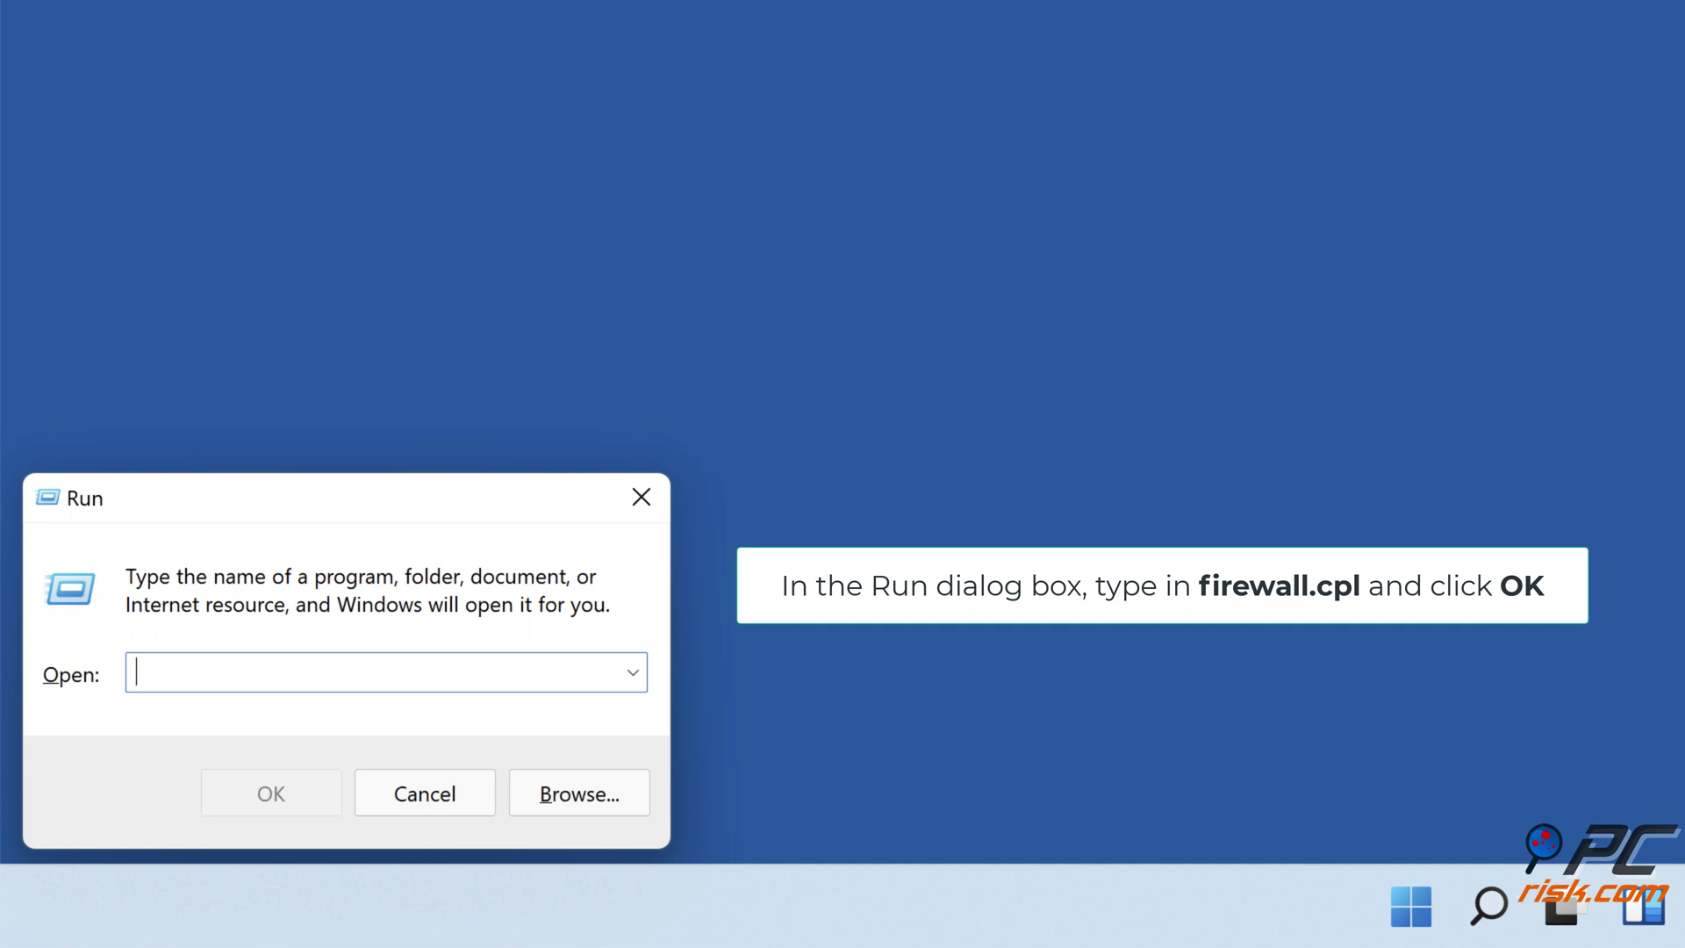
type("ficpl")
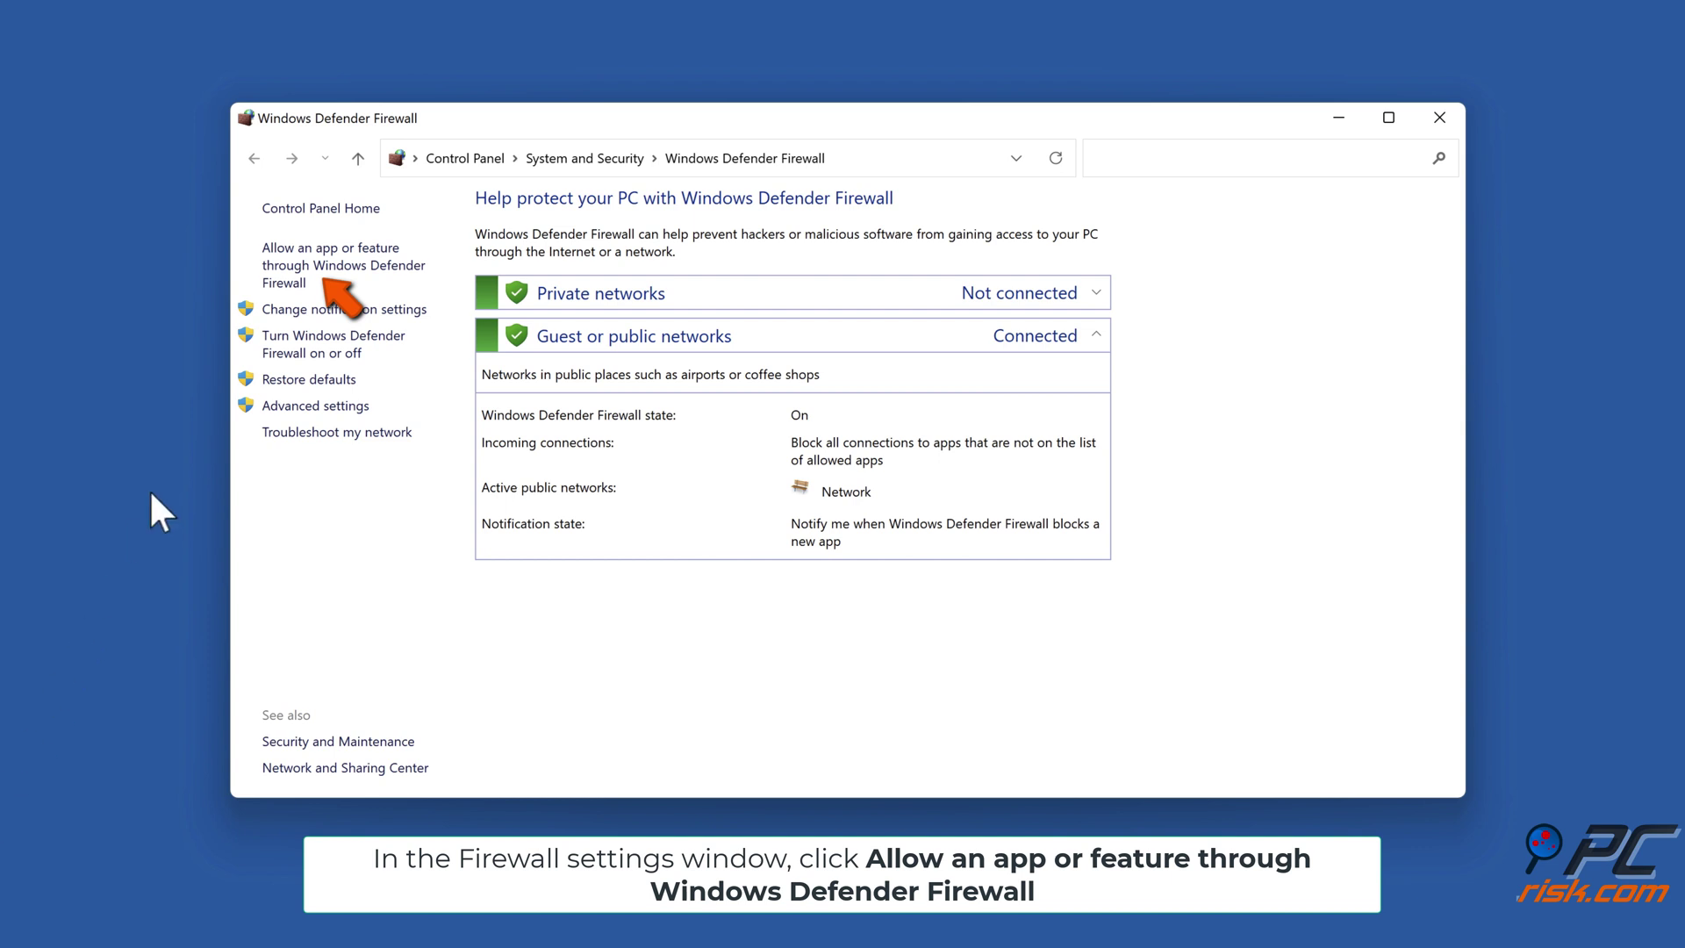
In the allowed apps list, tick Private for the second Steam entry, save, and close the firewall
left_click(324, 265)
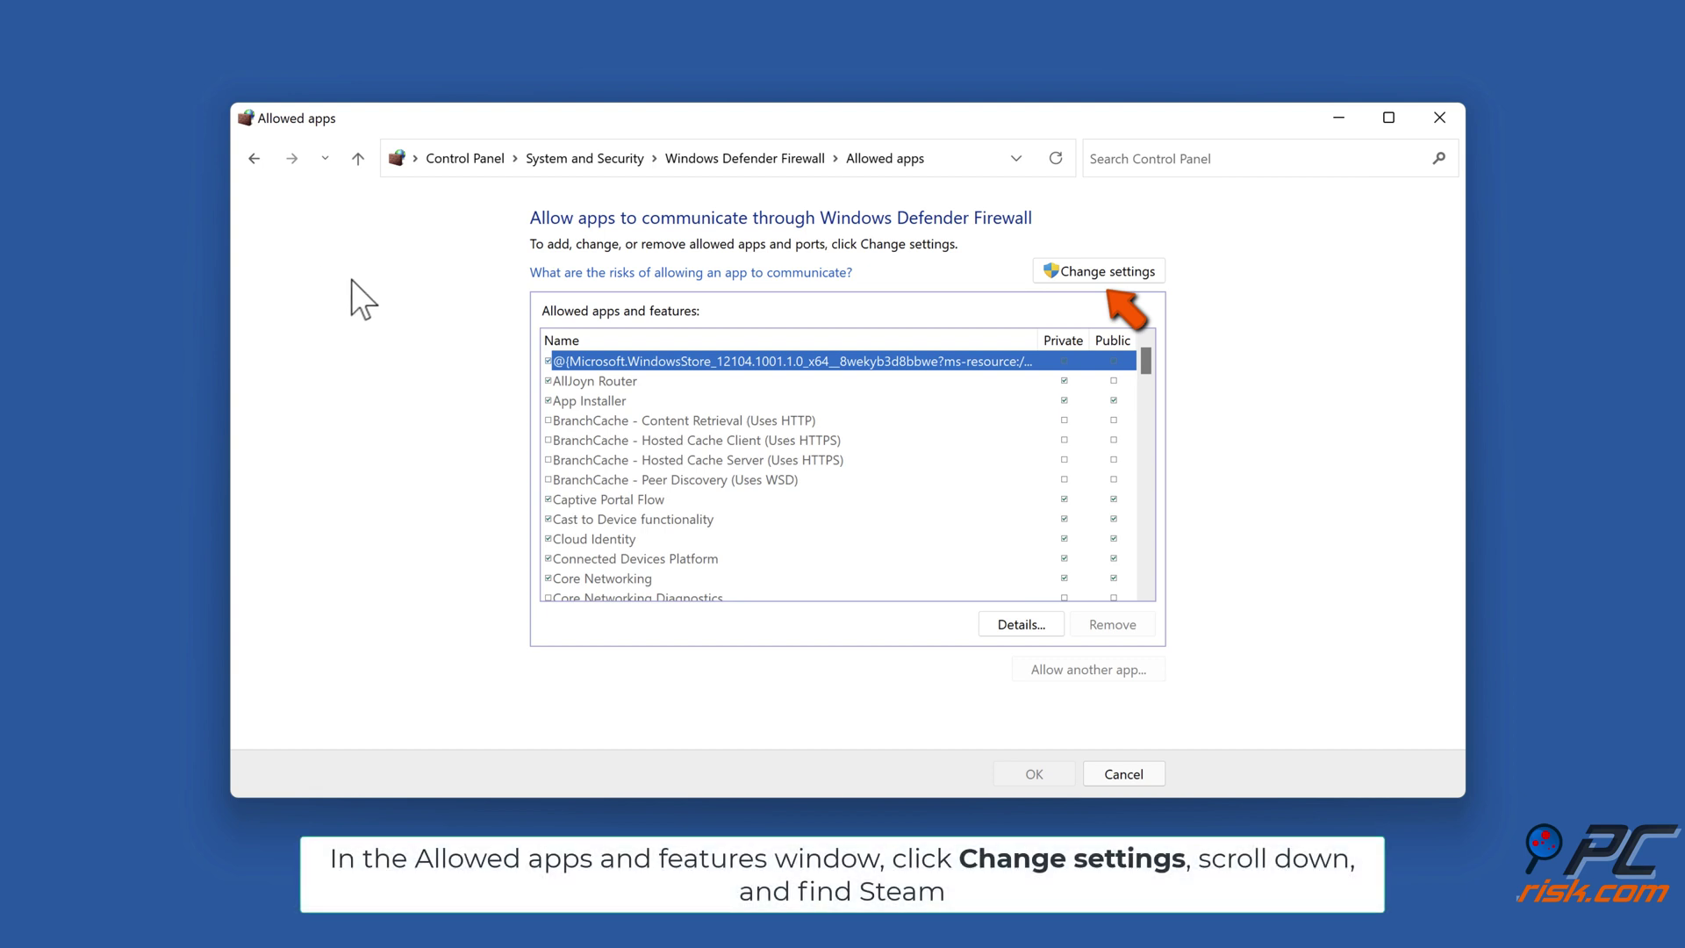
left_click(1102, 276)
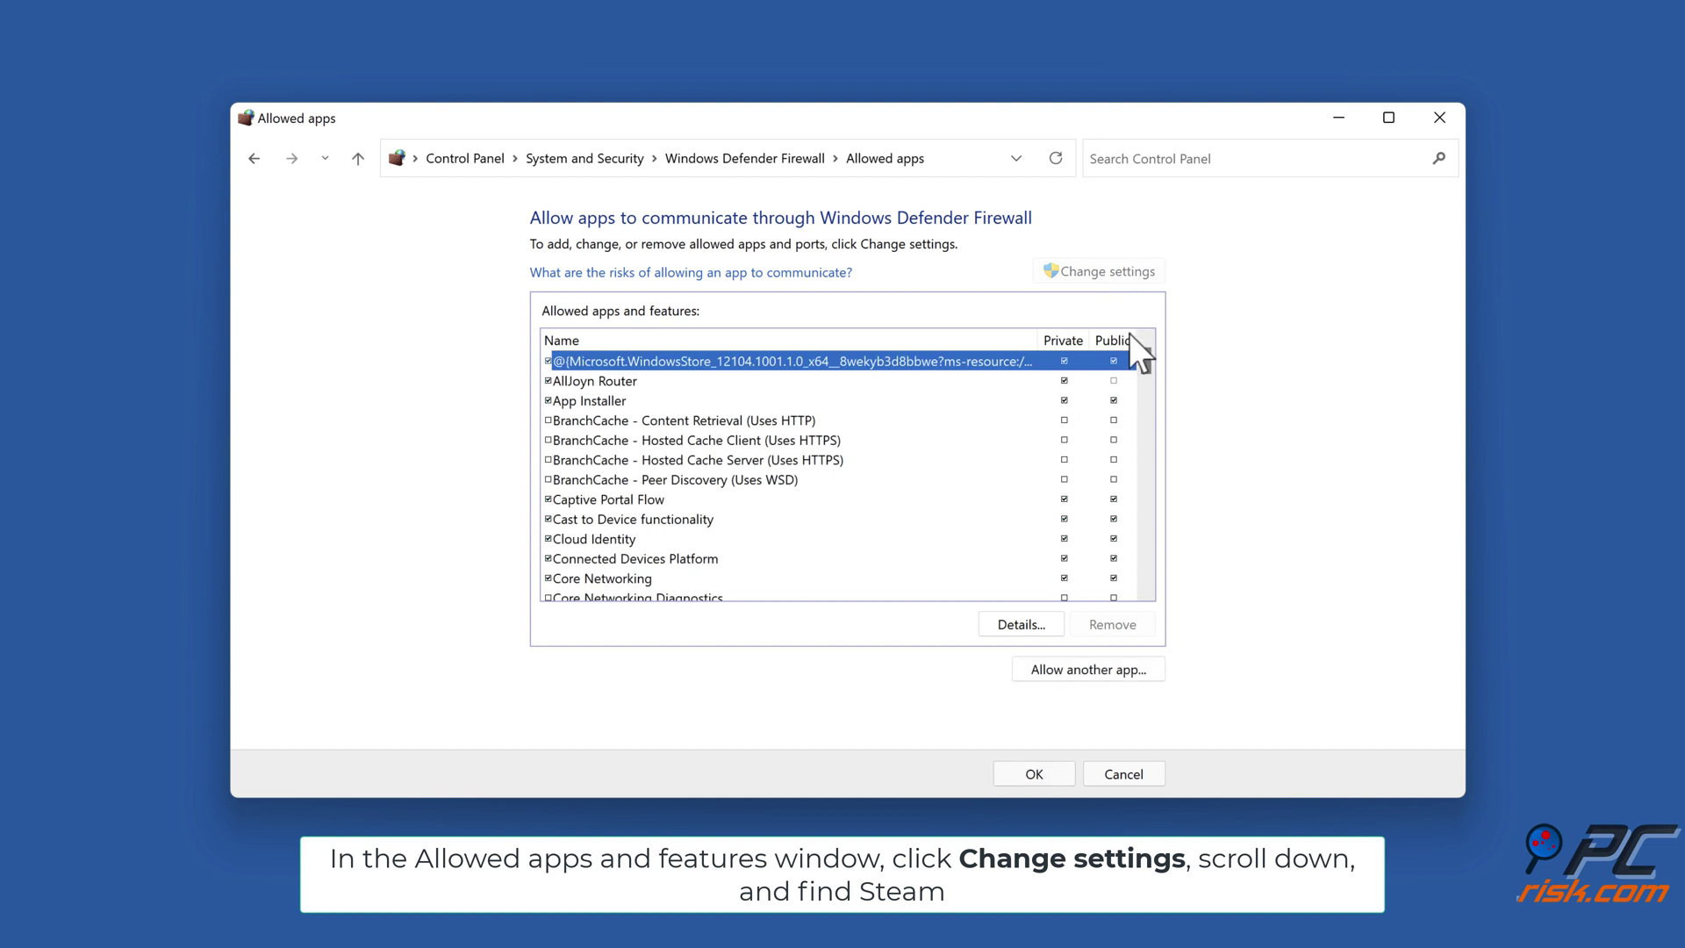
left_click_drag(1146, 356, 1155, 493)
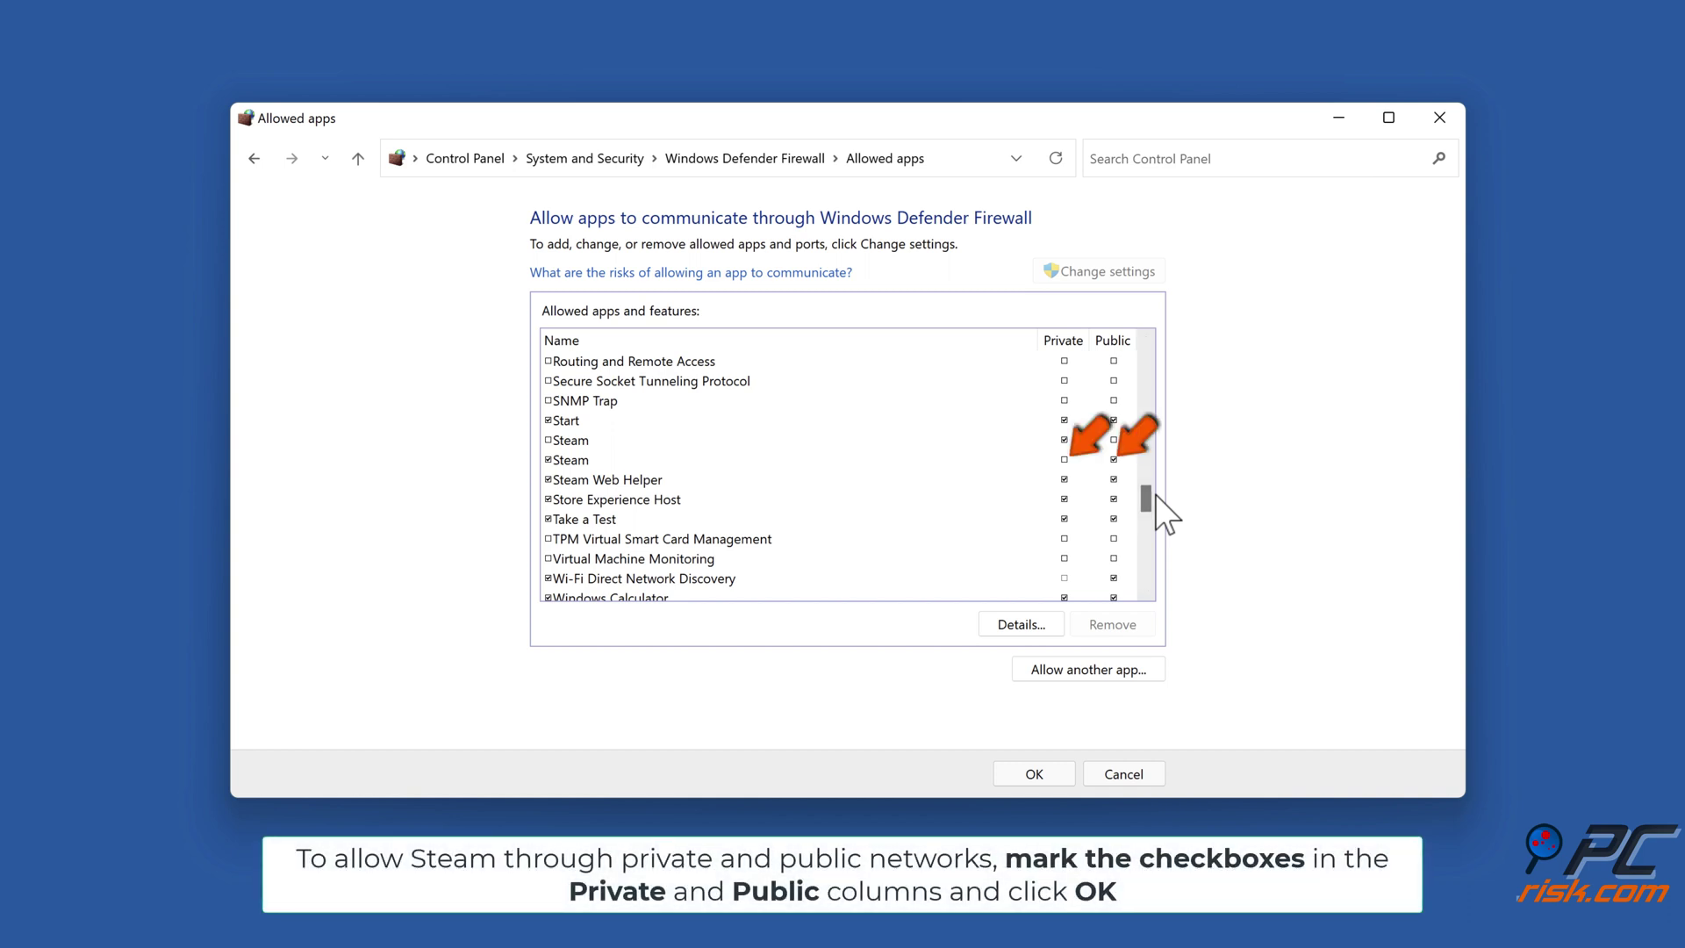
left_click(1064, 461)
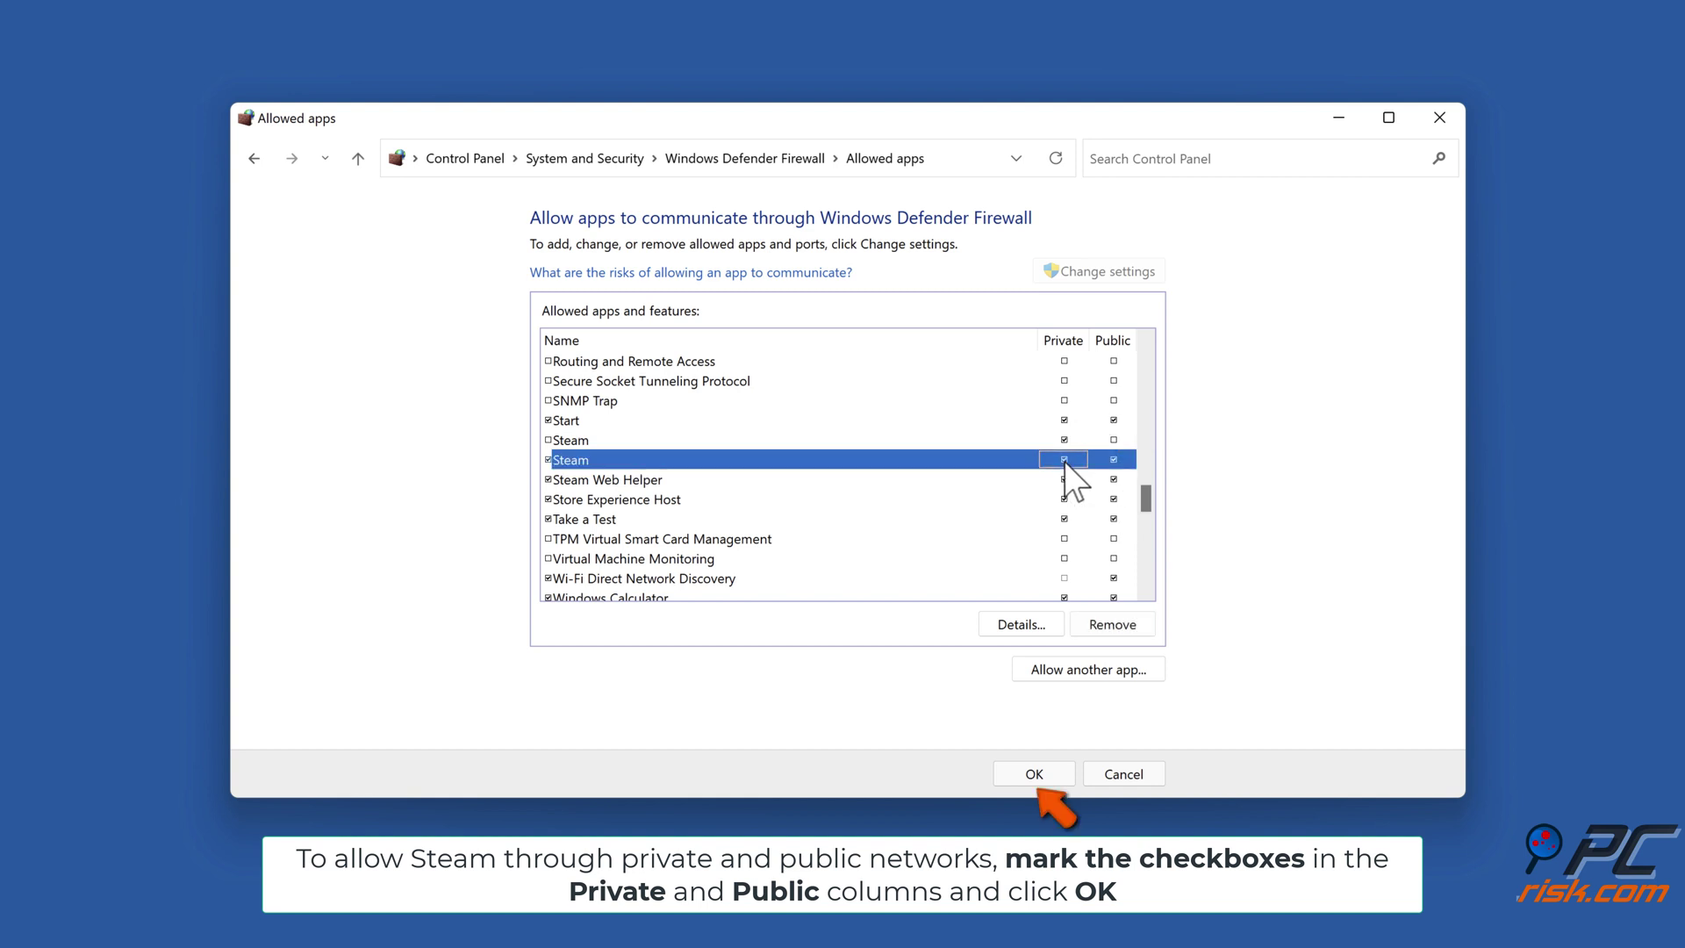
left_click(1029, 780)
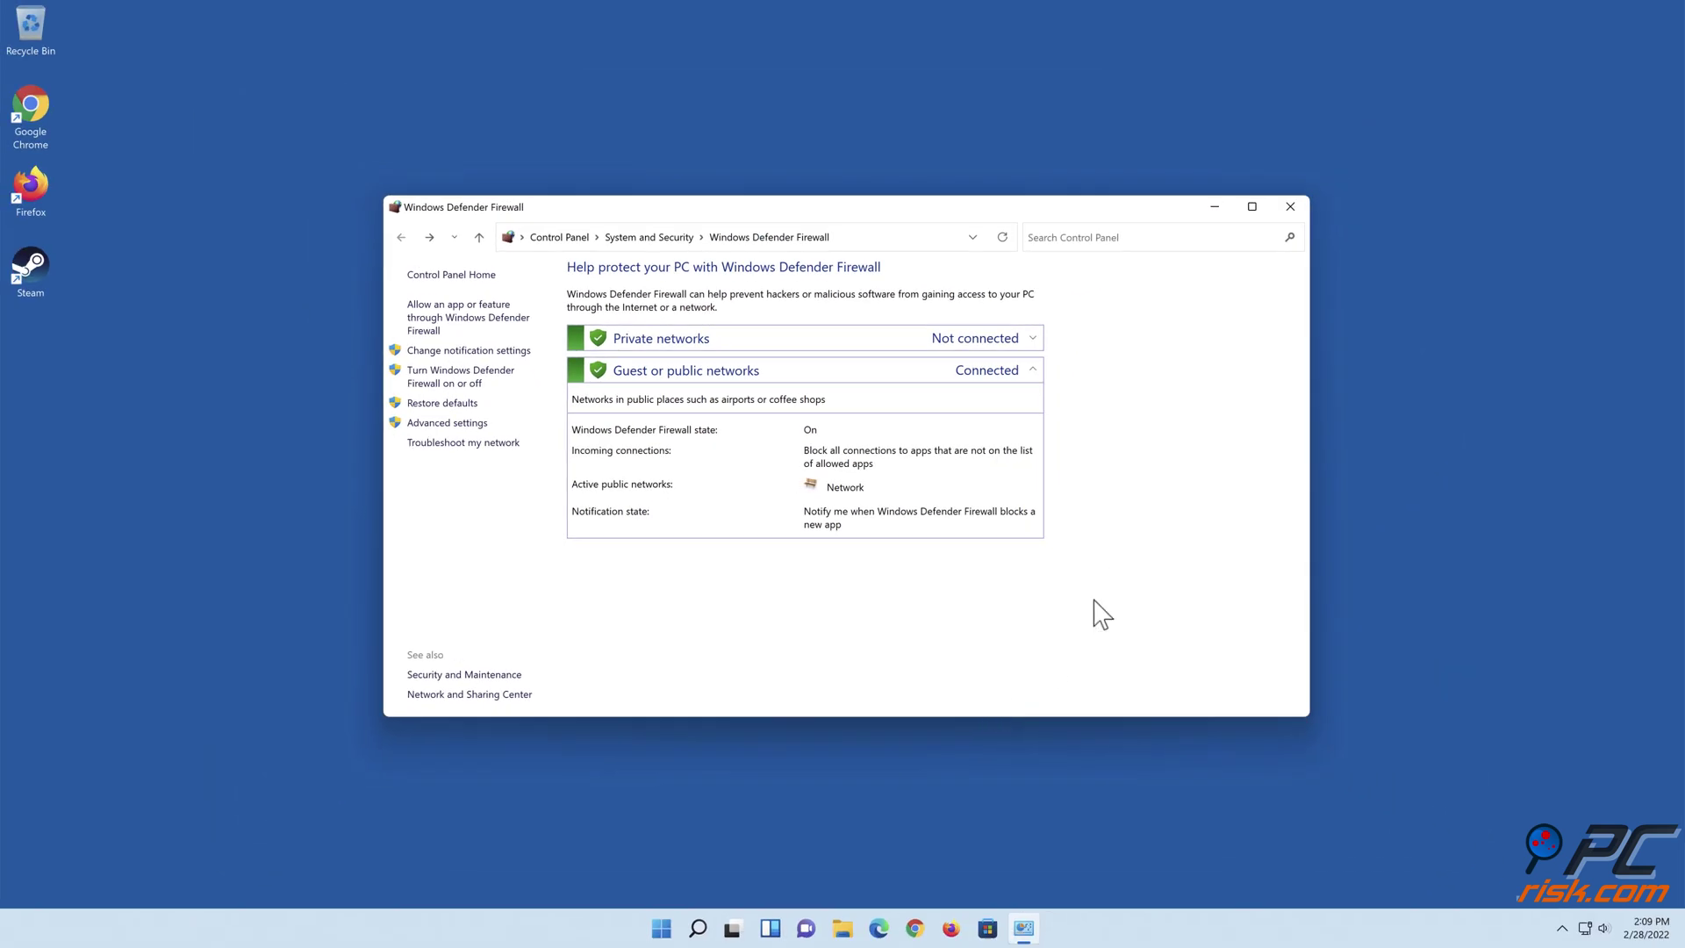
left_click(1292, 208)
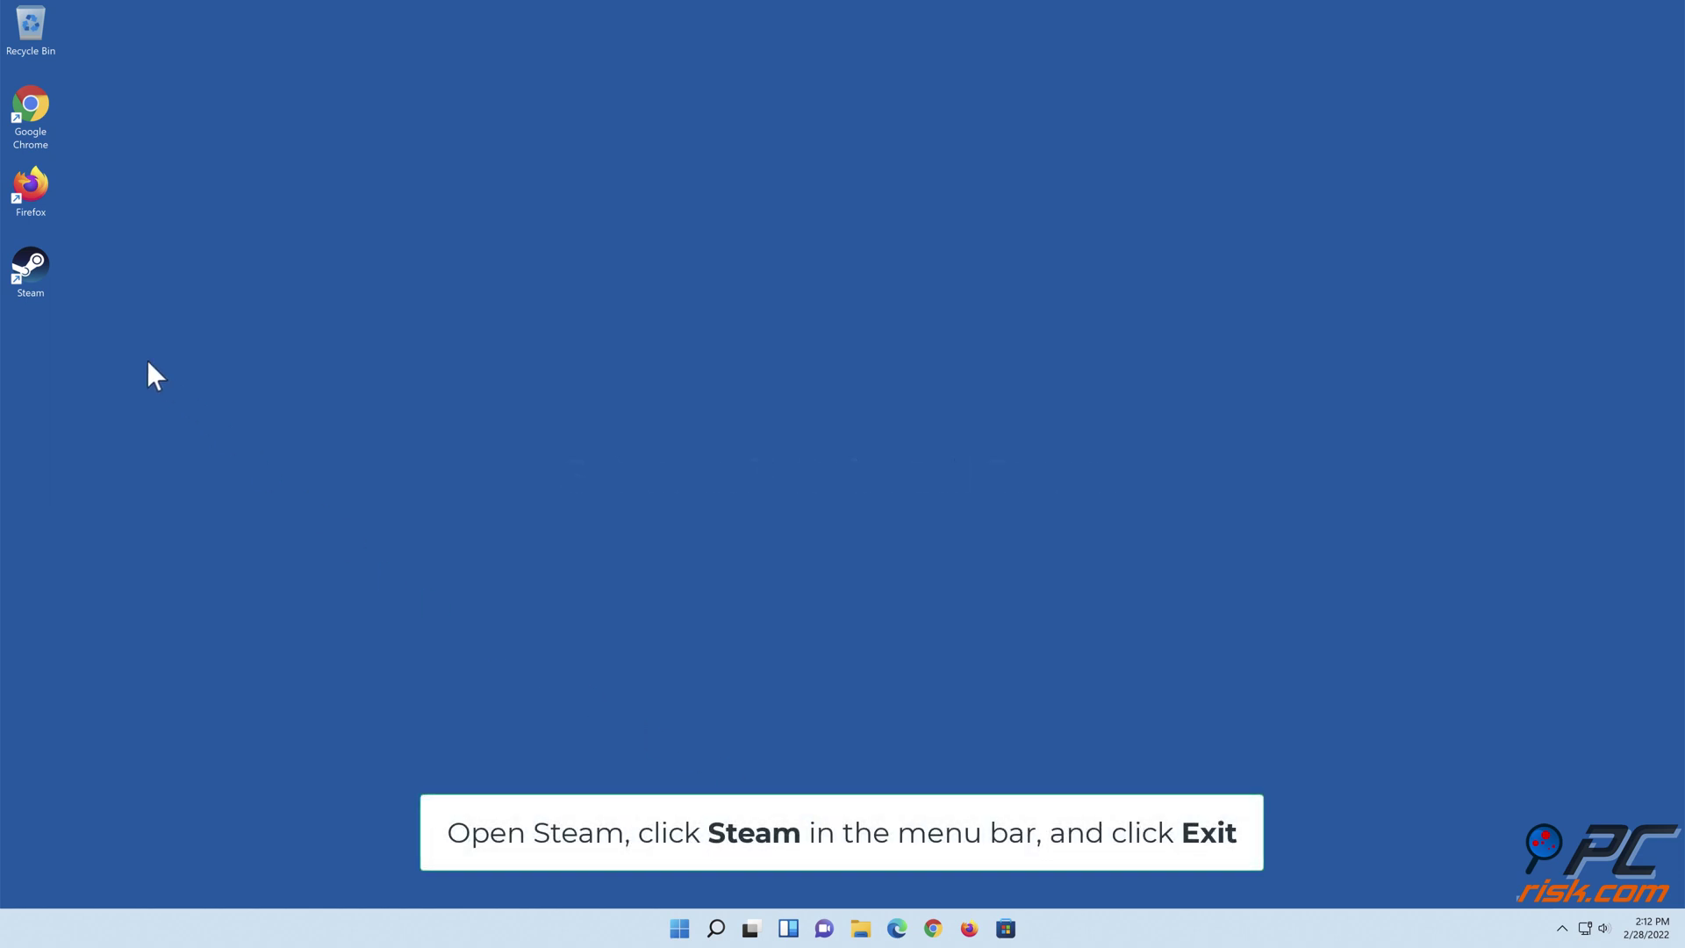
double_click(40, 285)
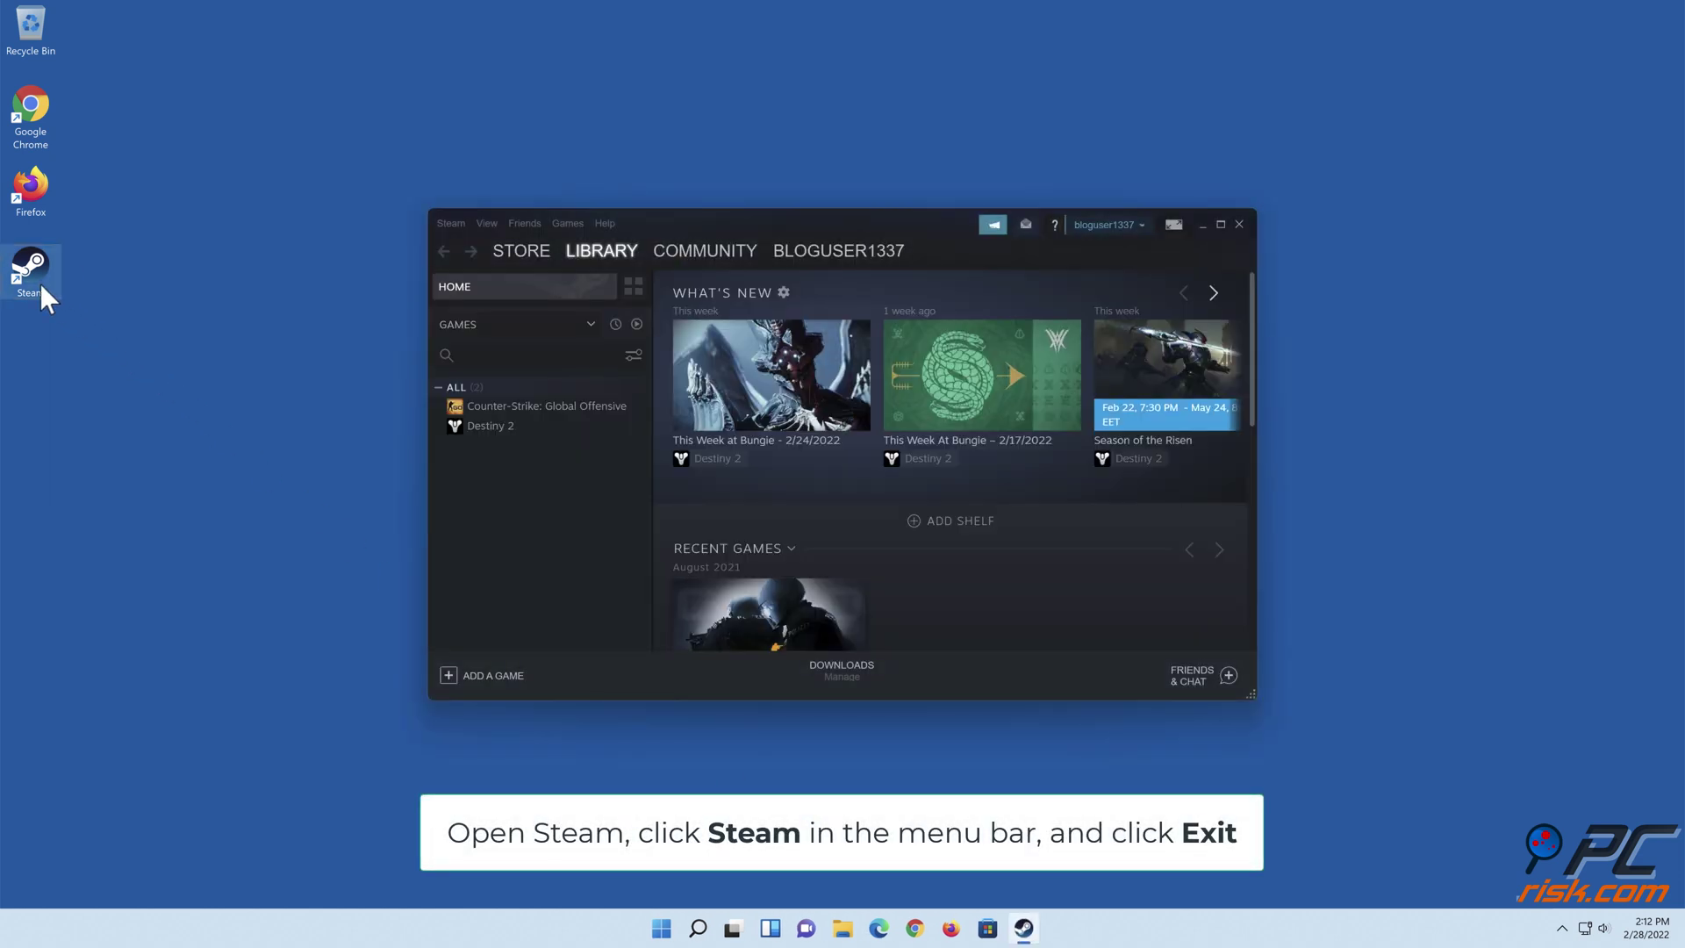
left_click(385, 182)
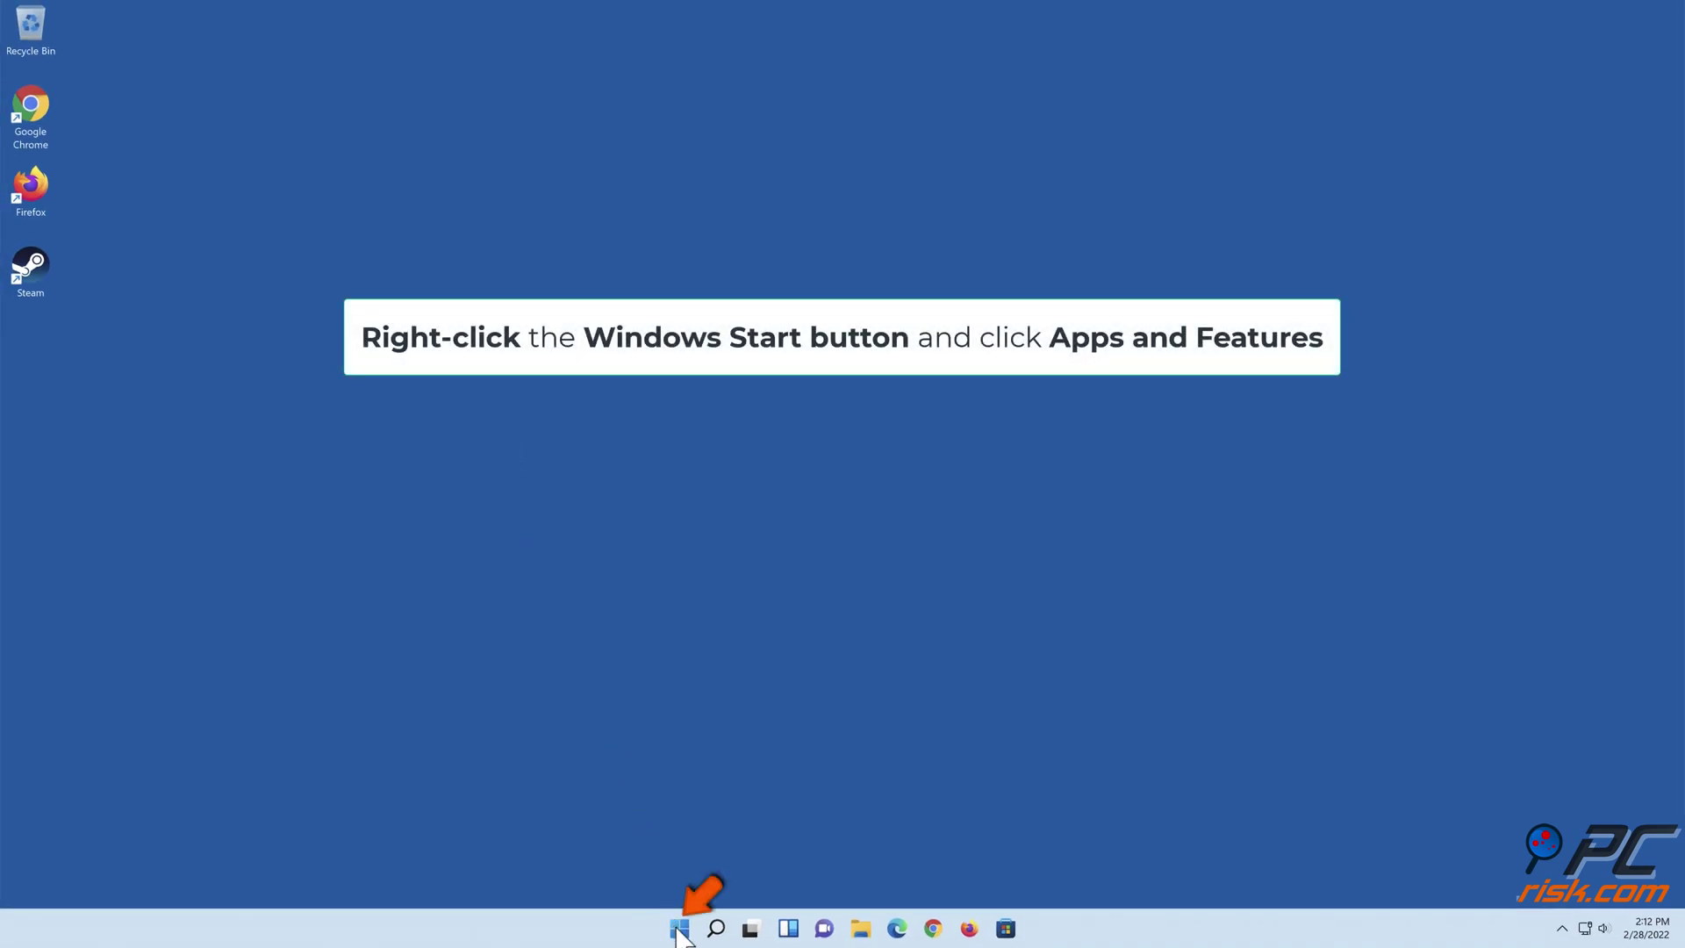
Uninstall Steam from Apps & features, finish its uninstaller, and close Settings
right_click(678, 932)
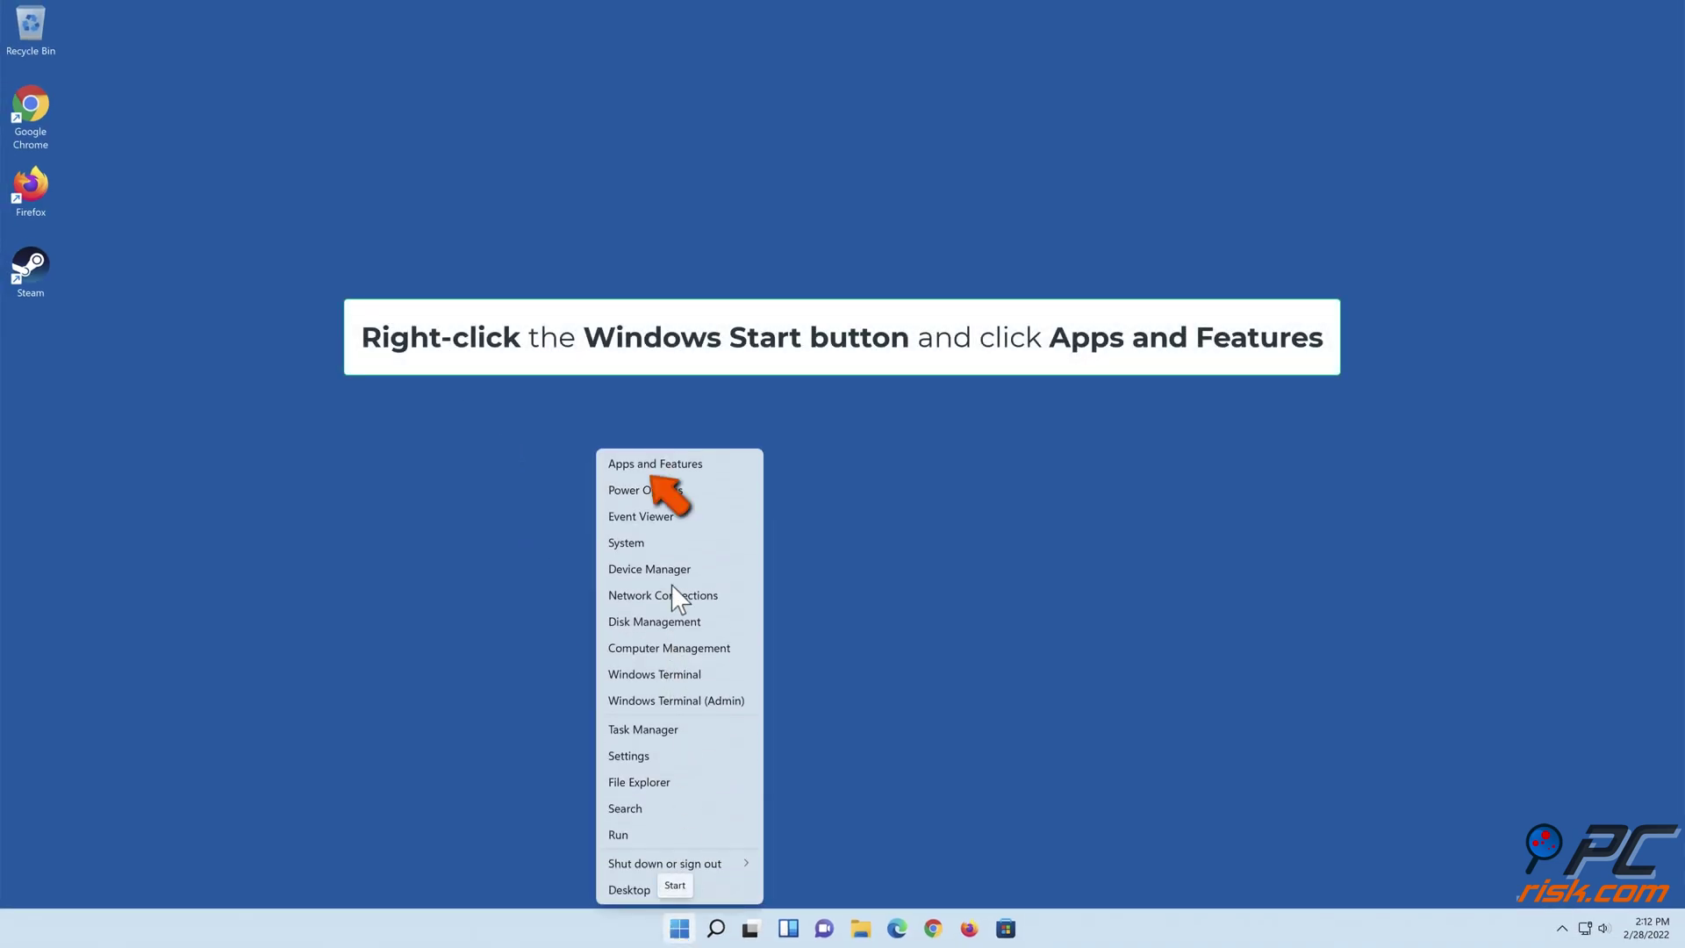
left_click(660, 473)
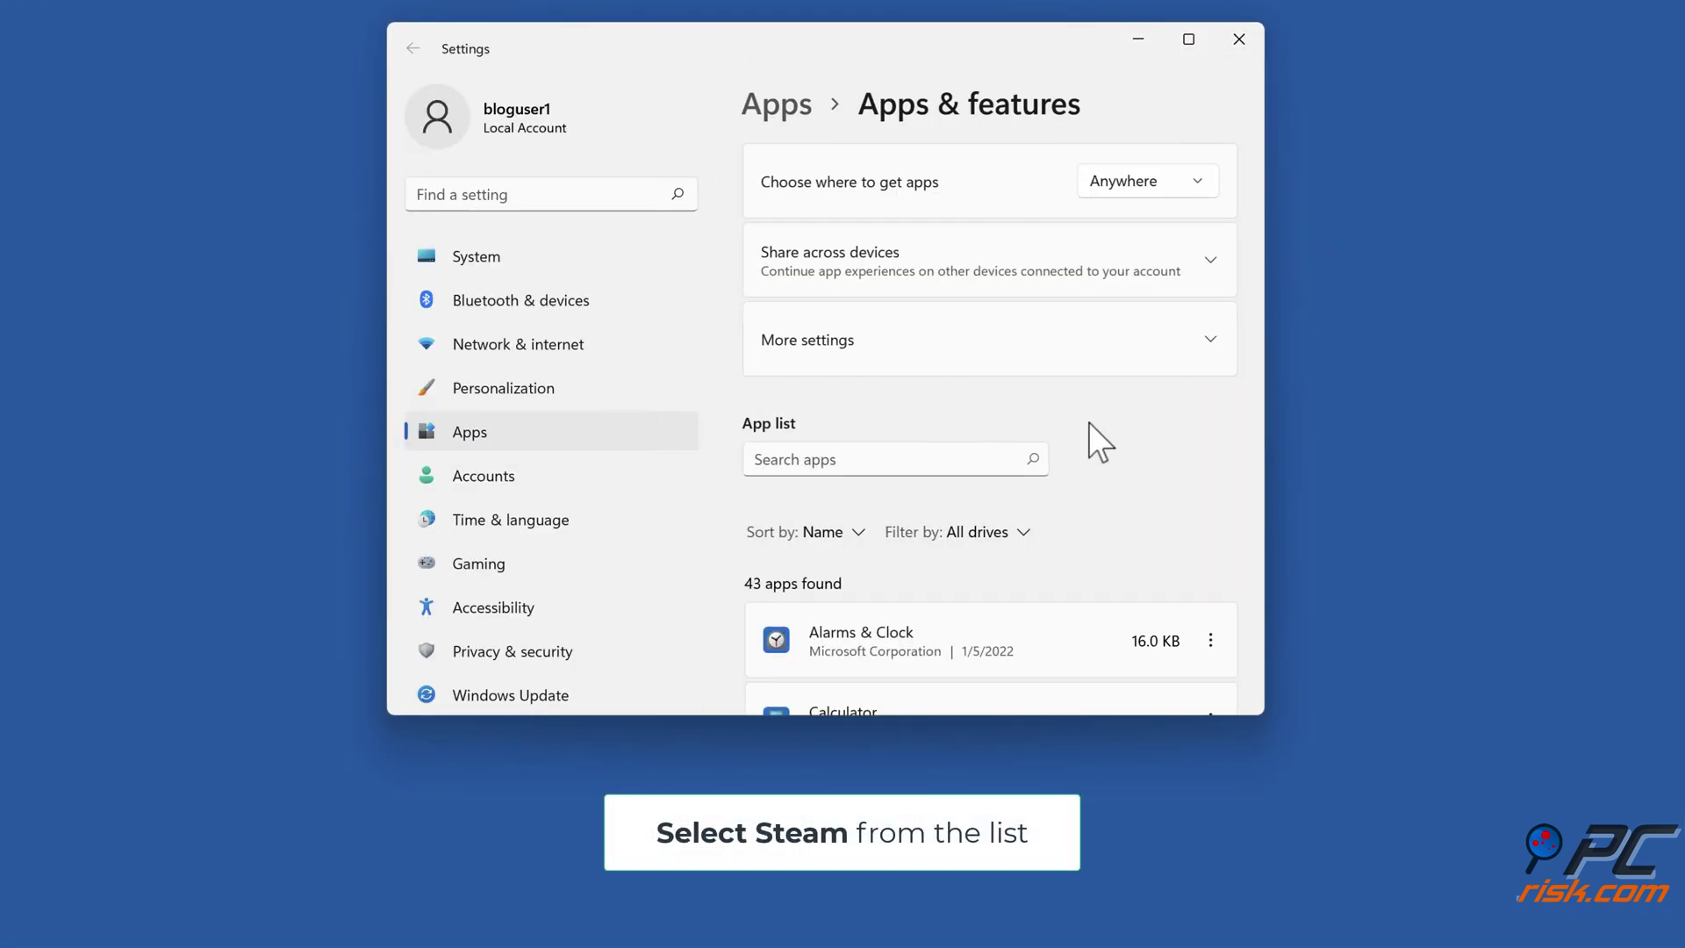
scroll(1088, 423, "down", 20)
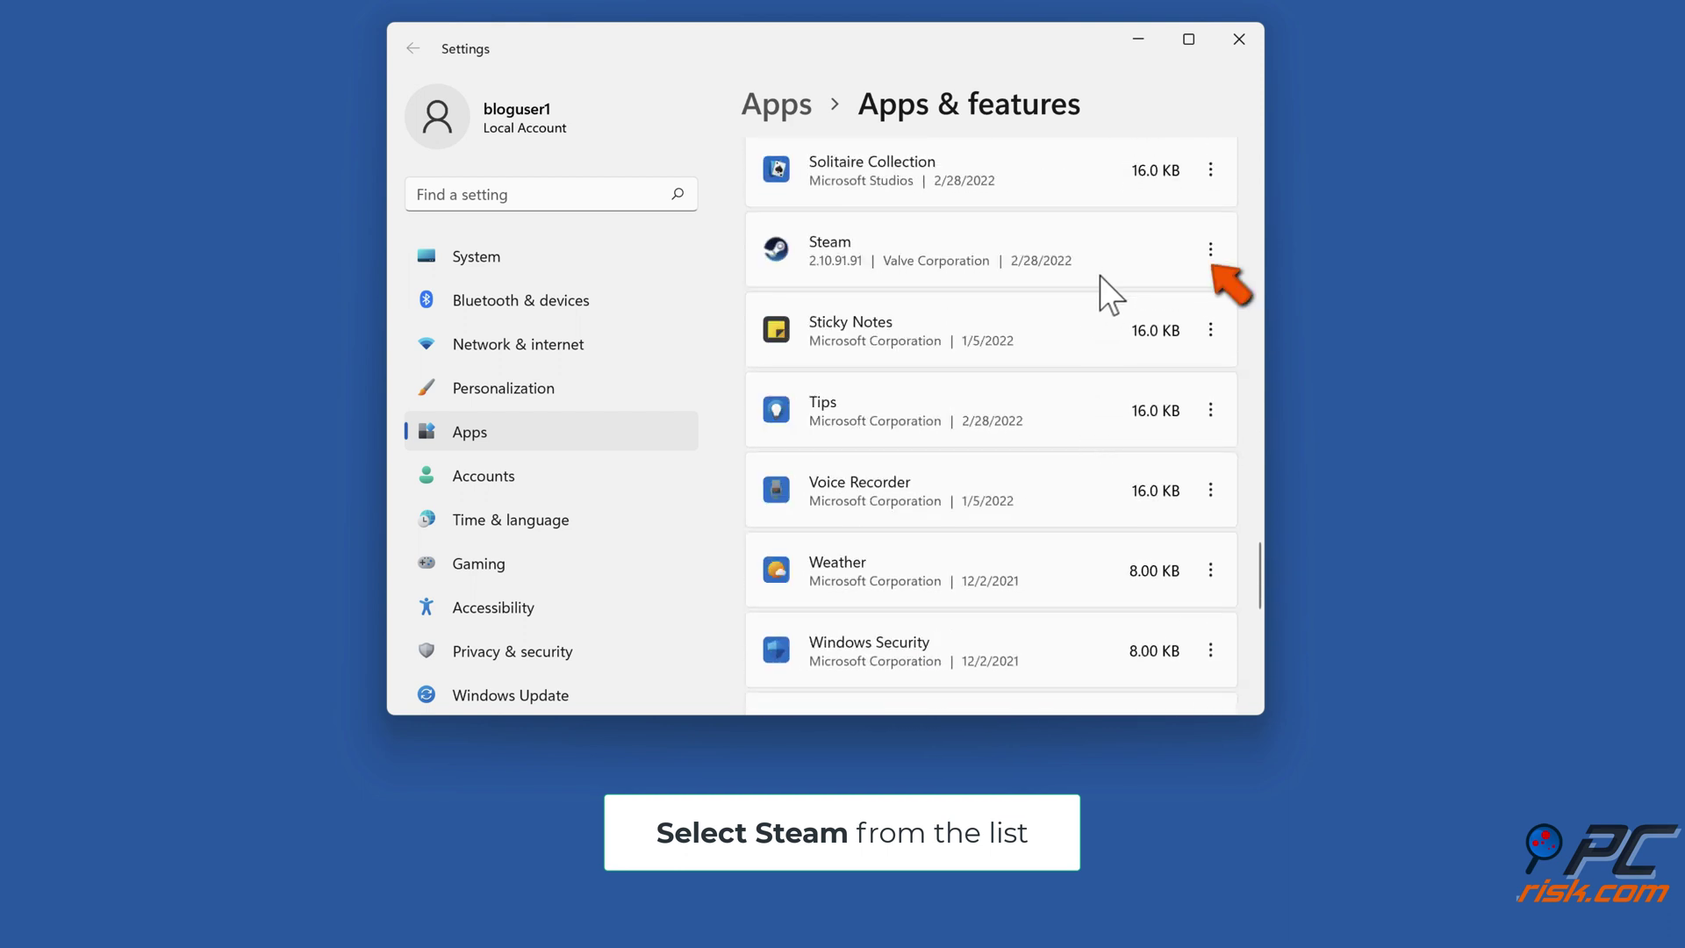
left_click(1210, 251)
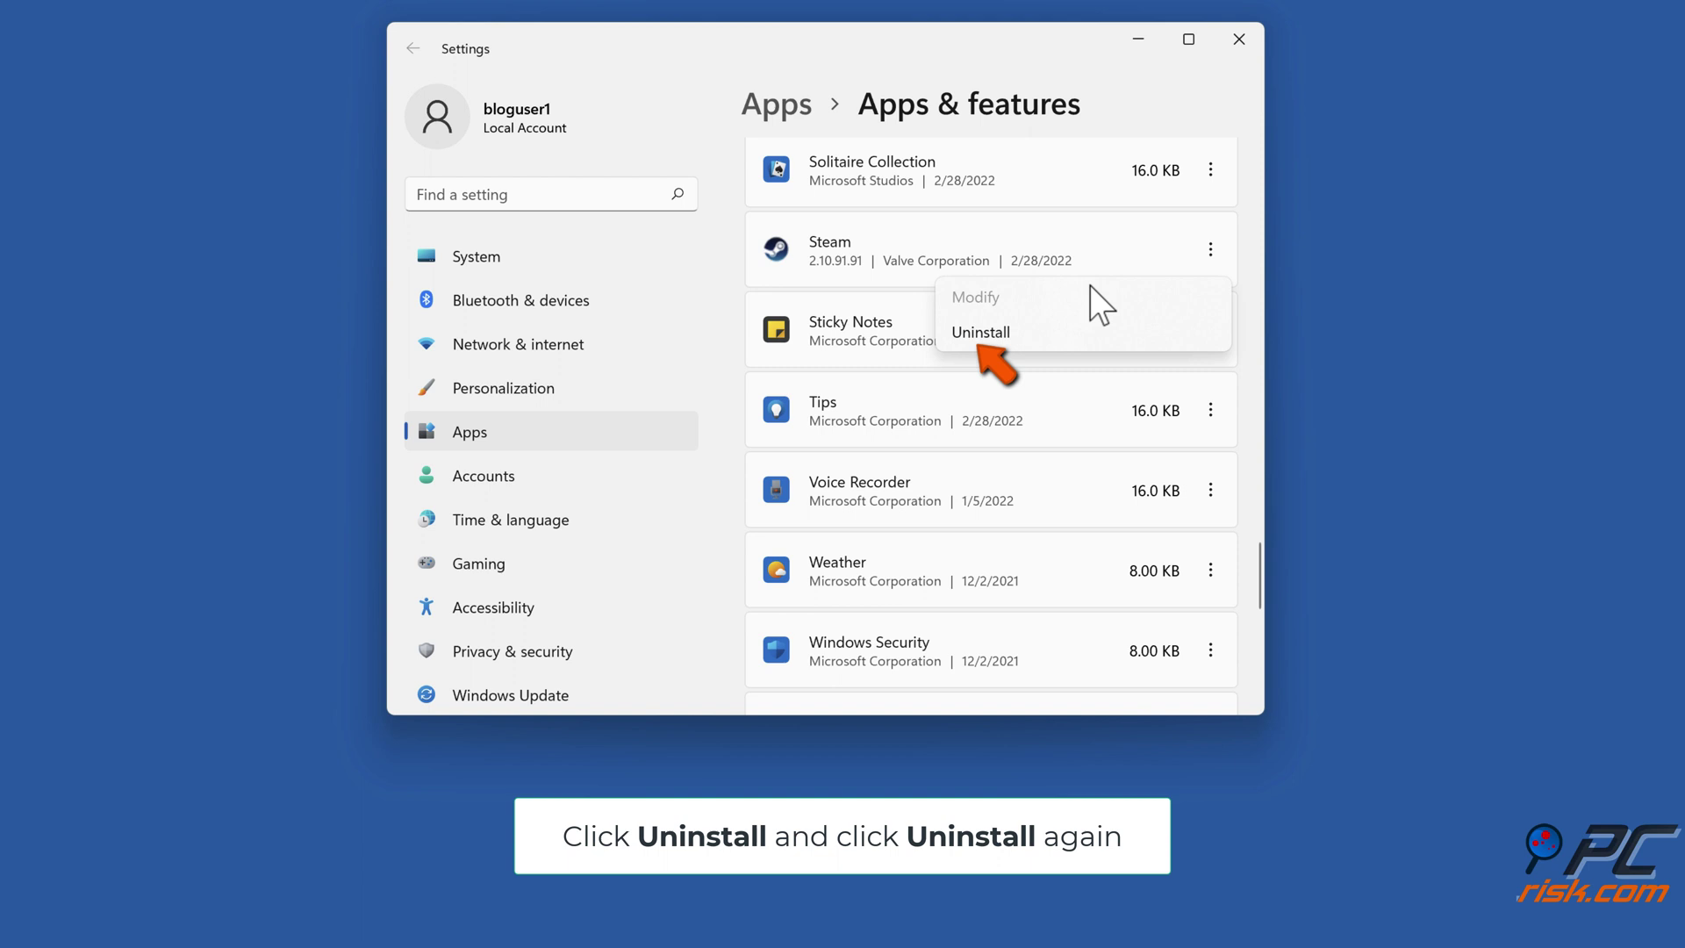
left_click(983, 342)
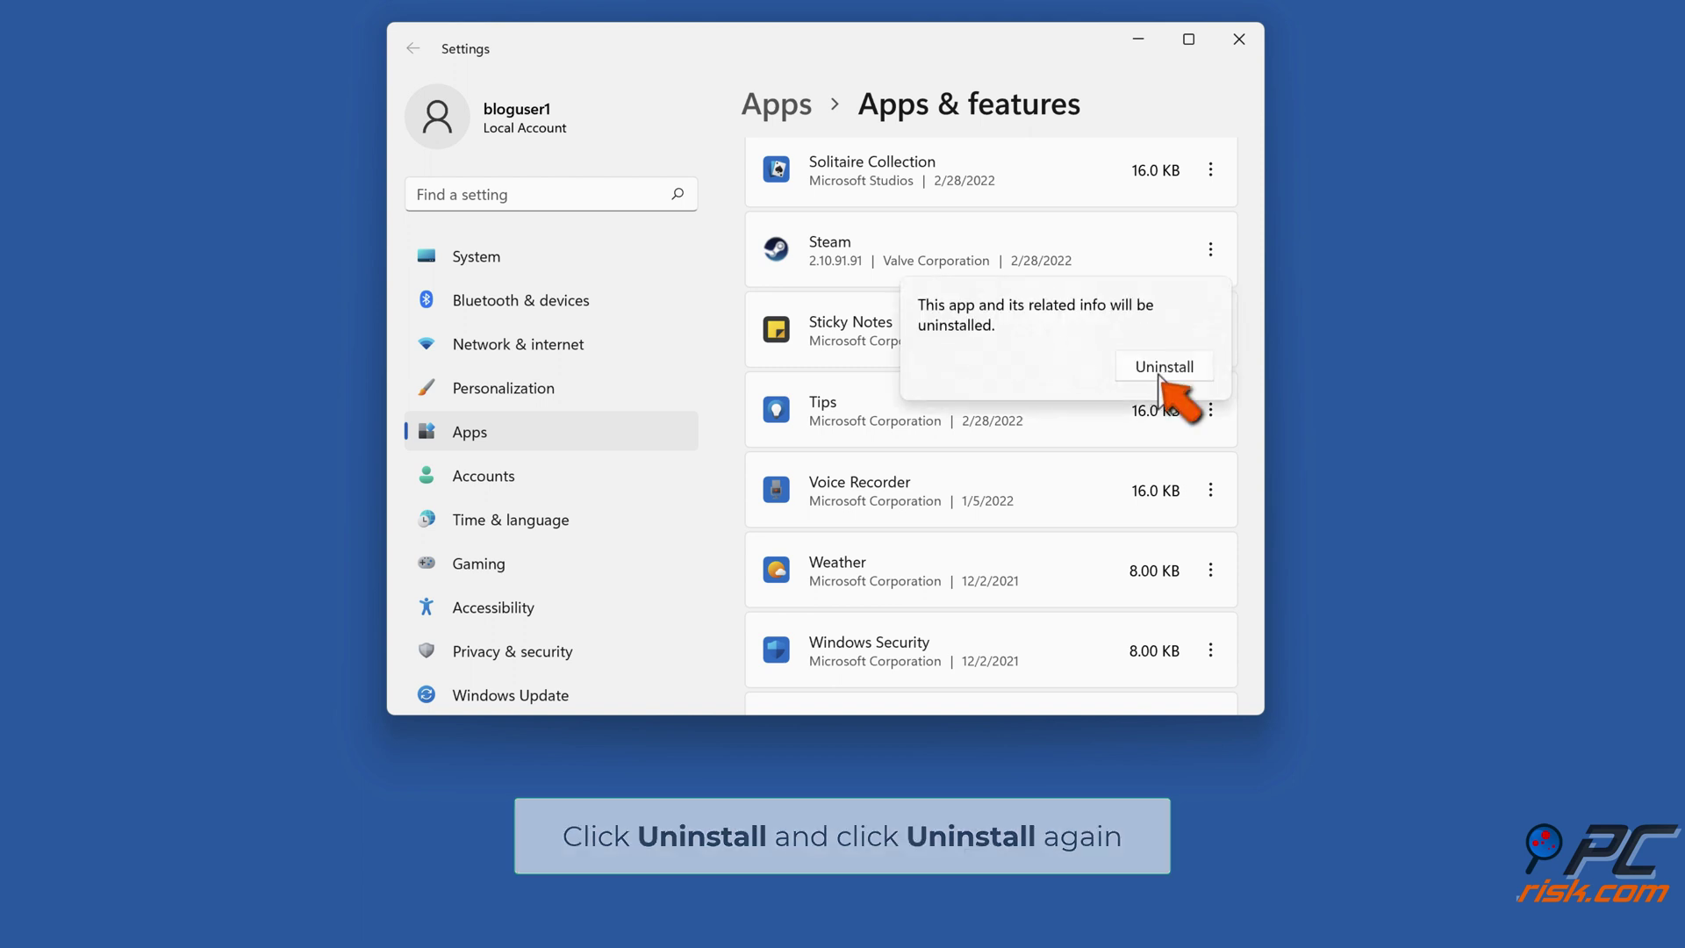
left_click(1154, 371)
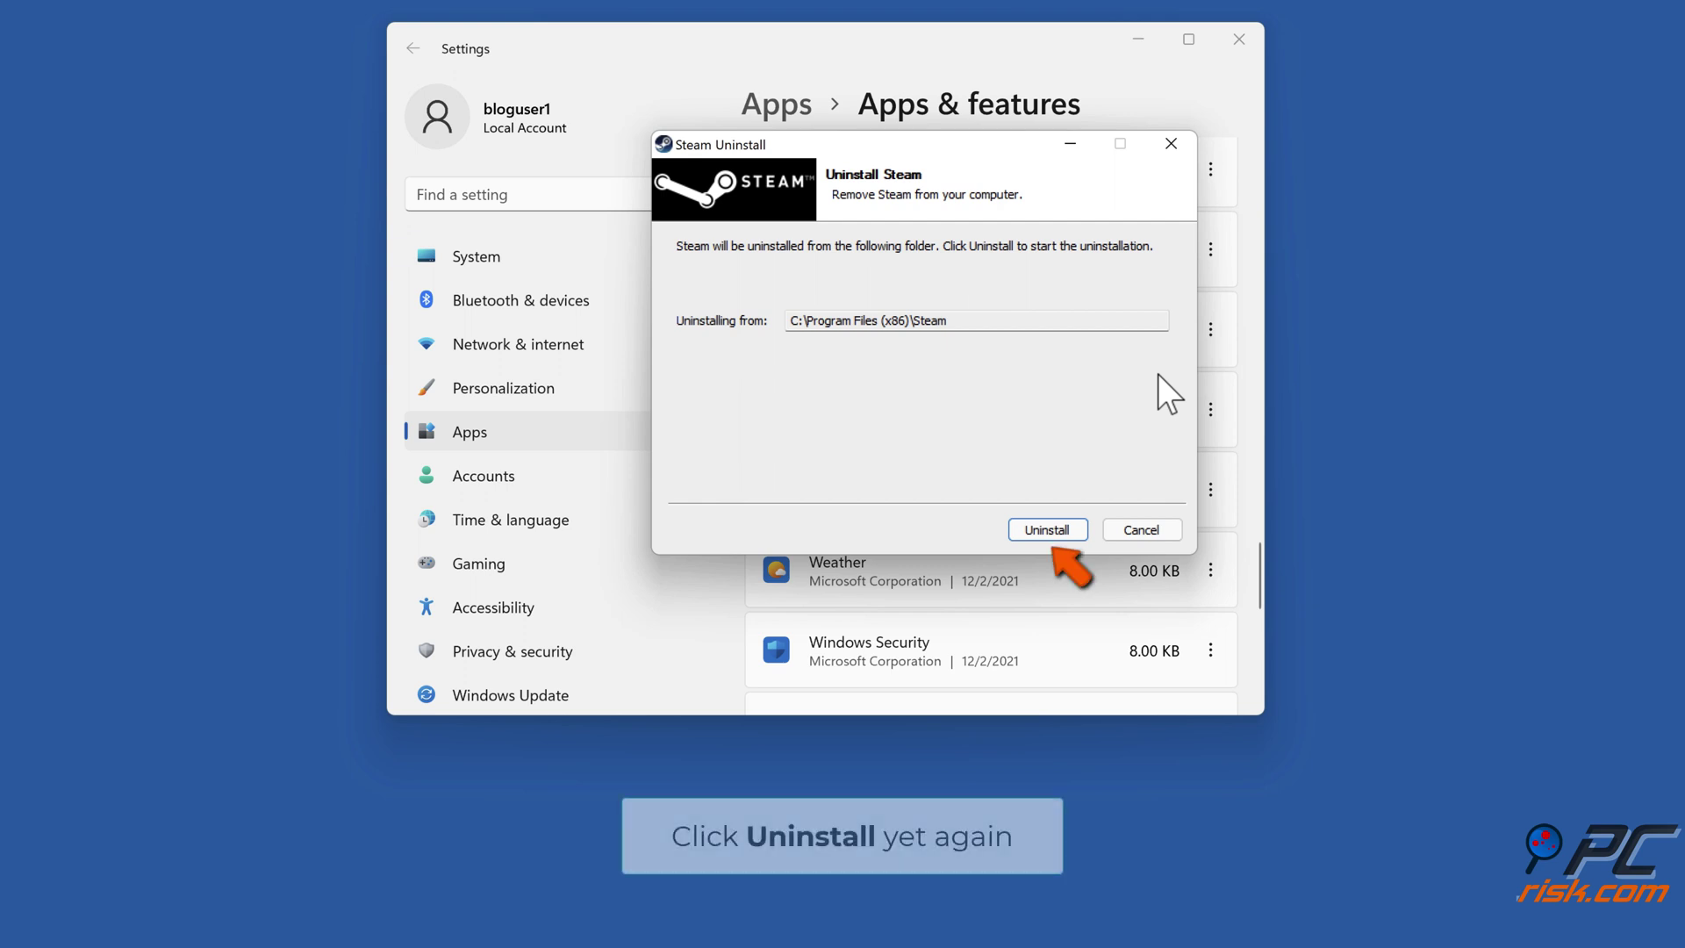
left_click(1048, 534)
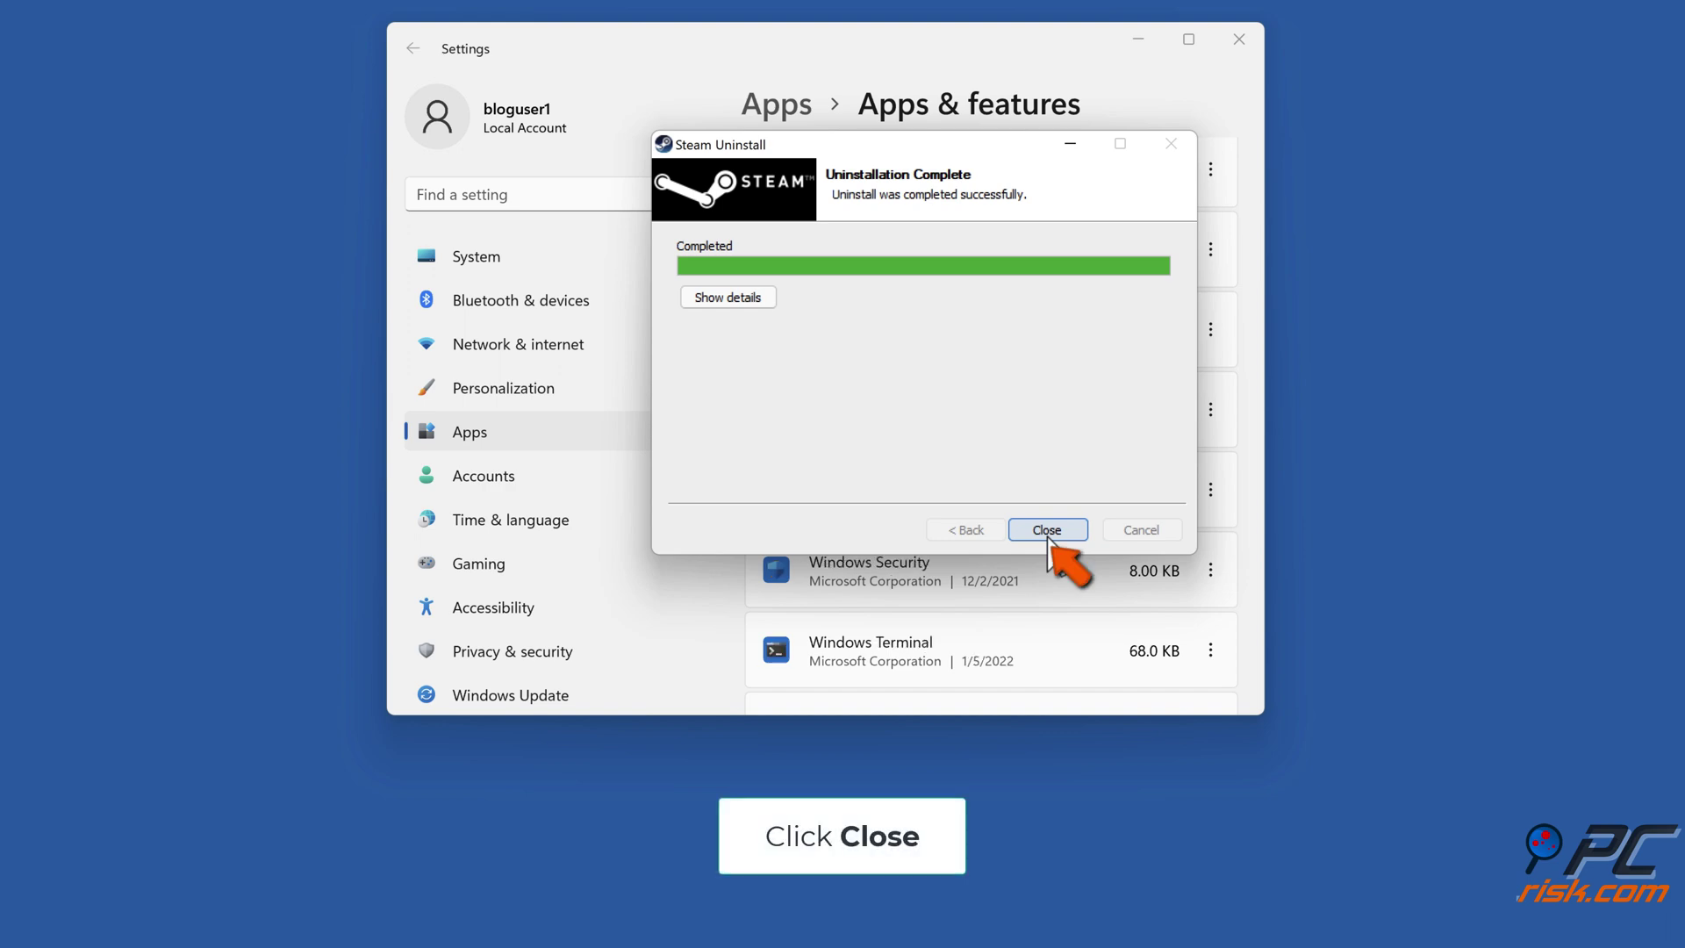
left_click(1047, 532)
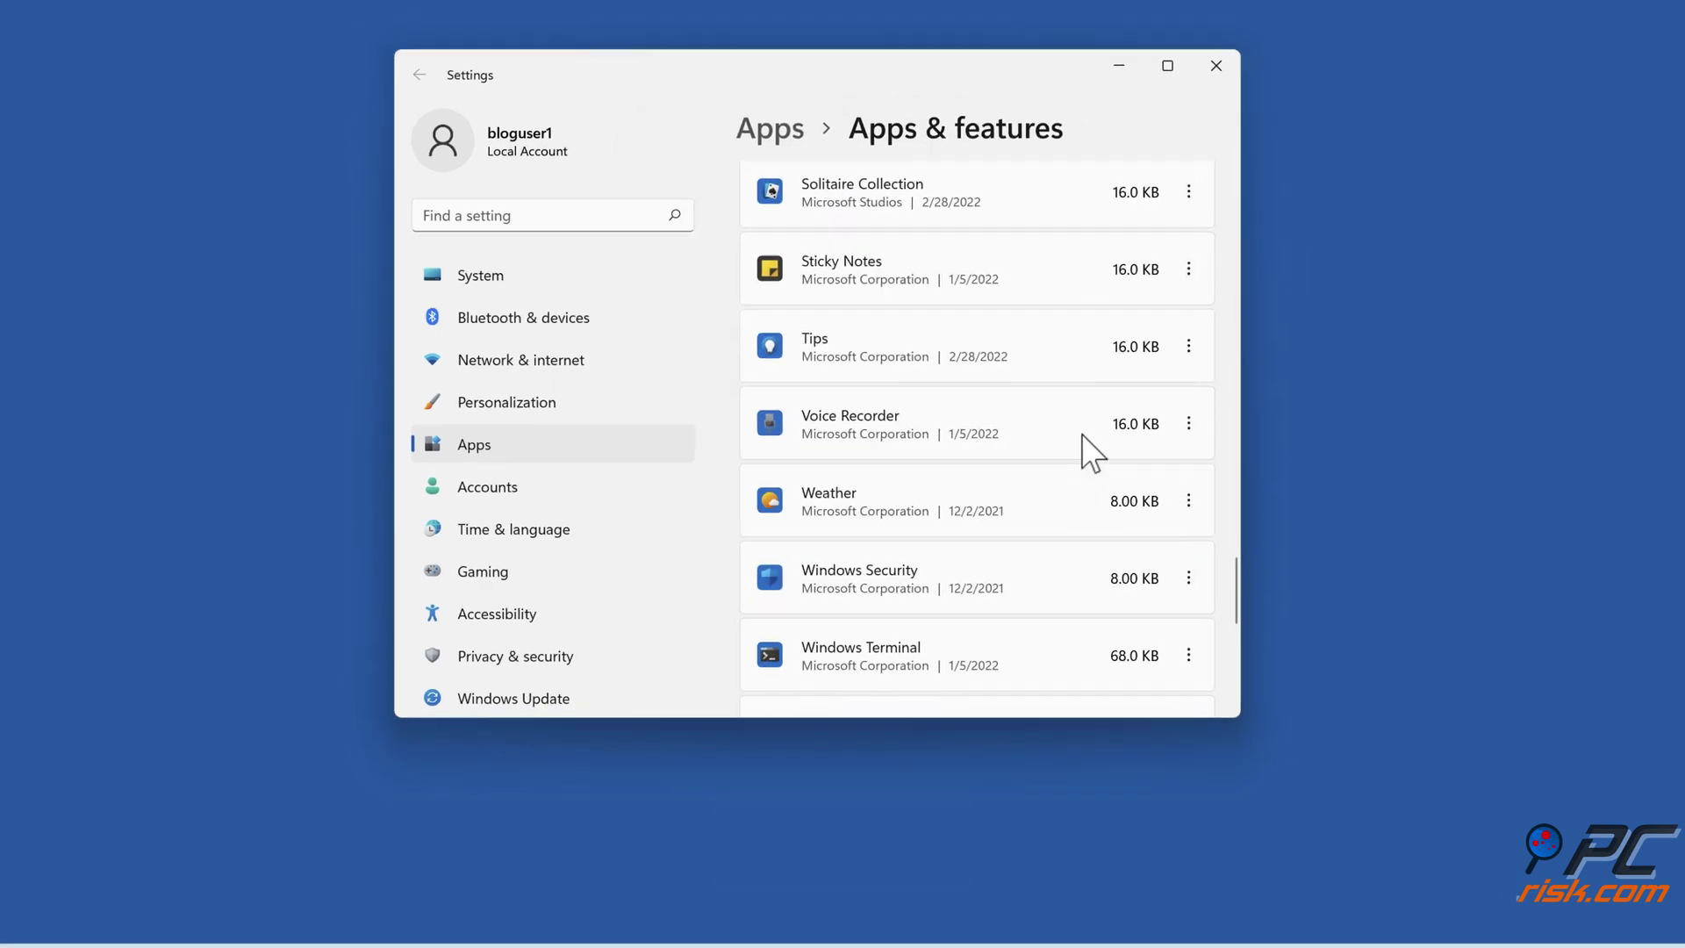
left_click(1073, 222)
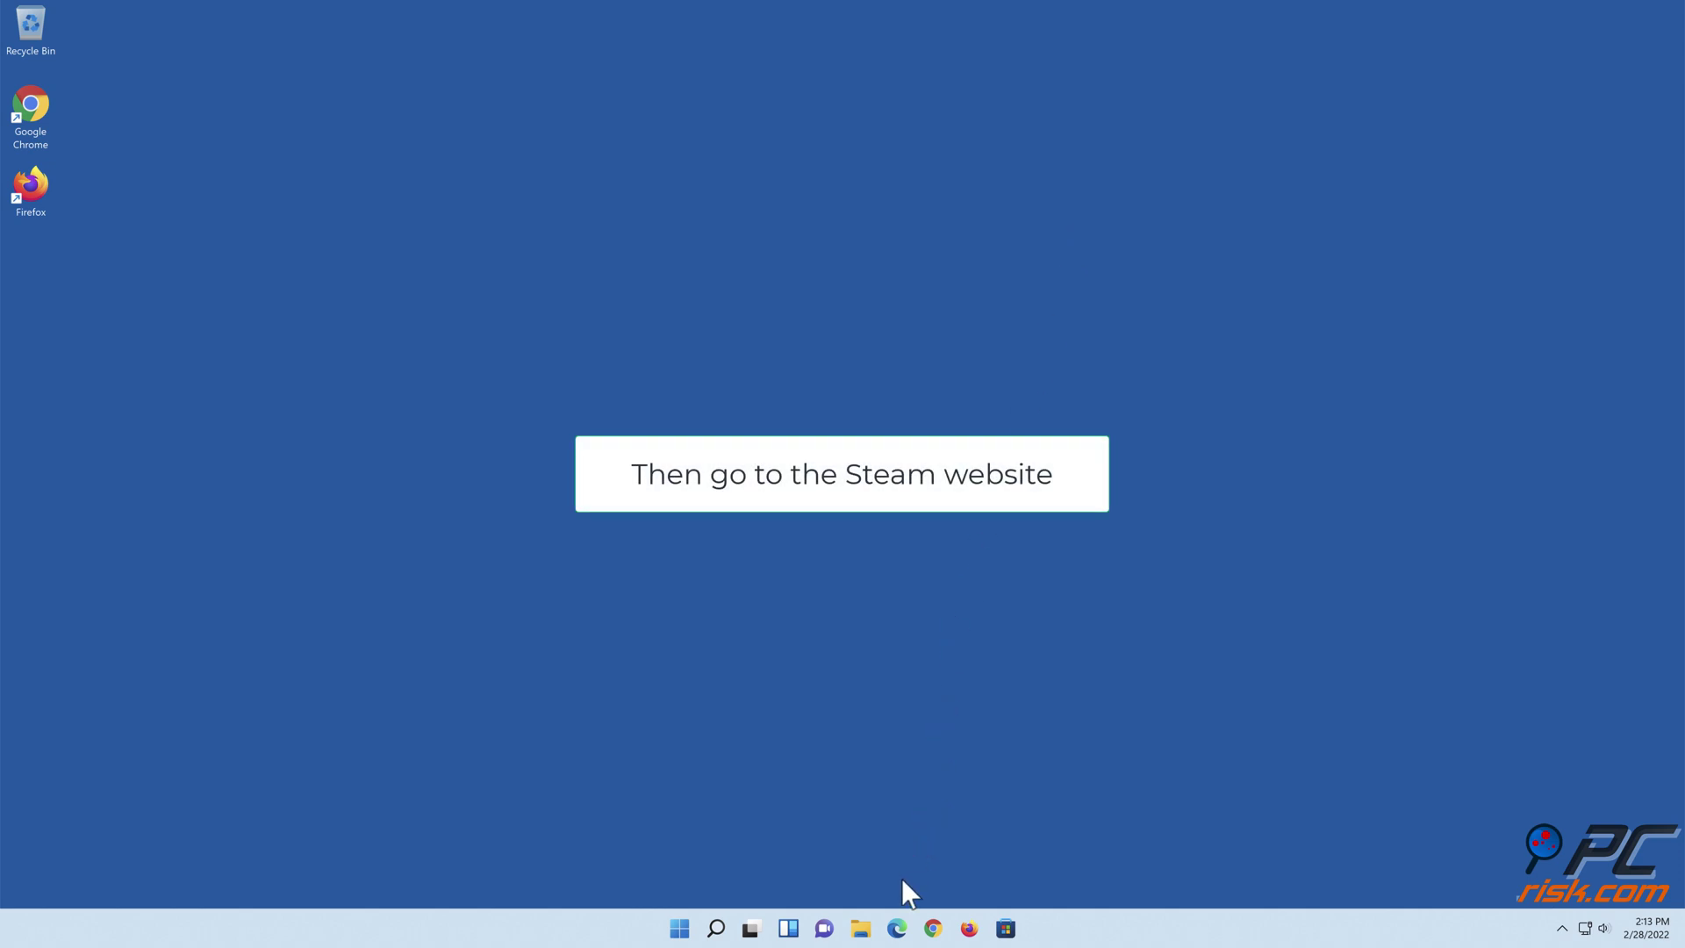
left_click(895, 933)
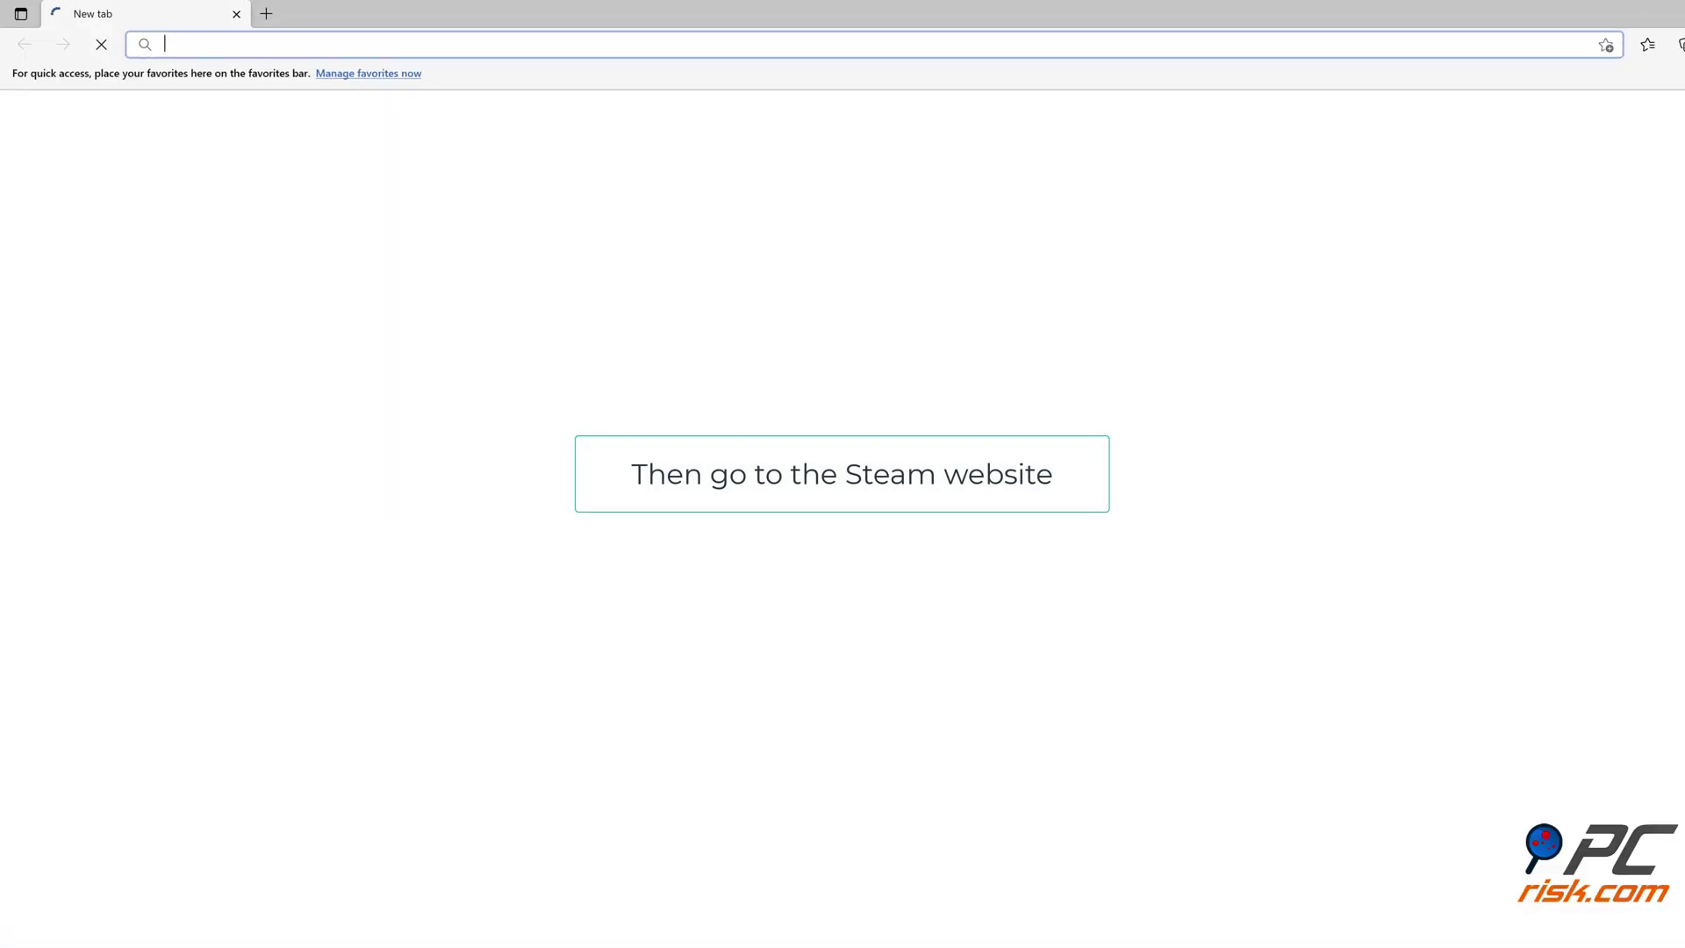
type("https://store.steampowered.com/")
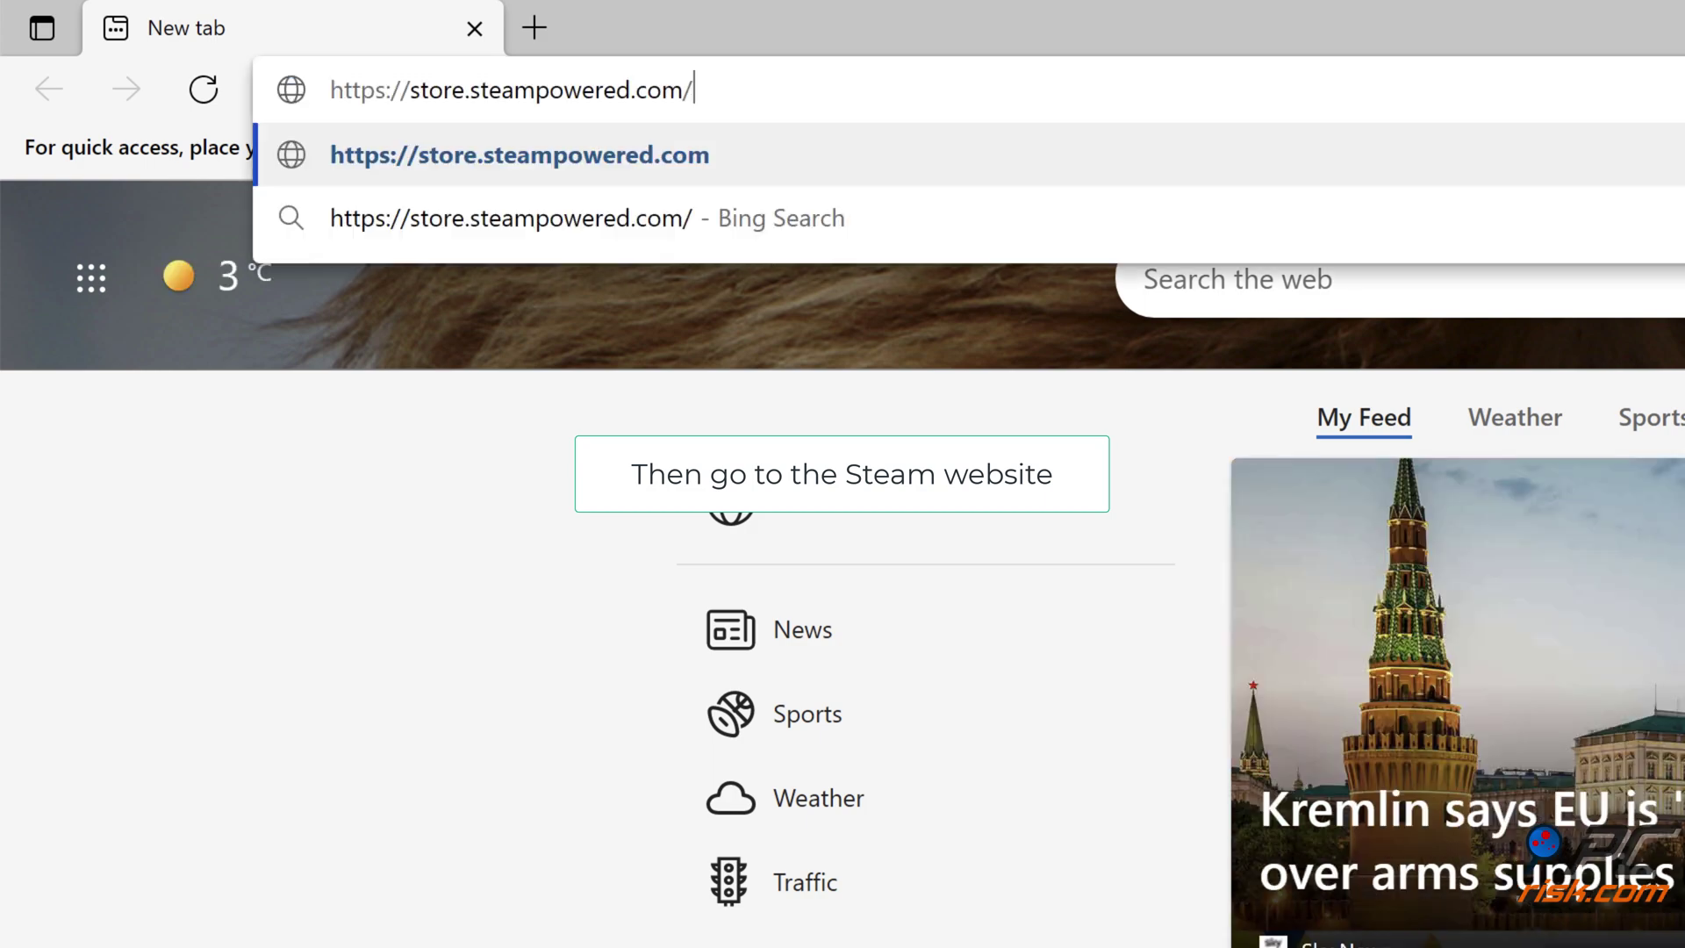
key("Return")
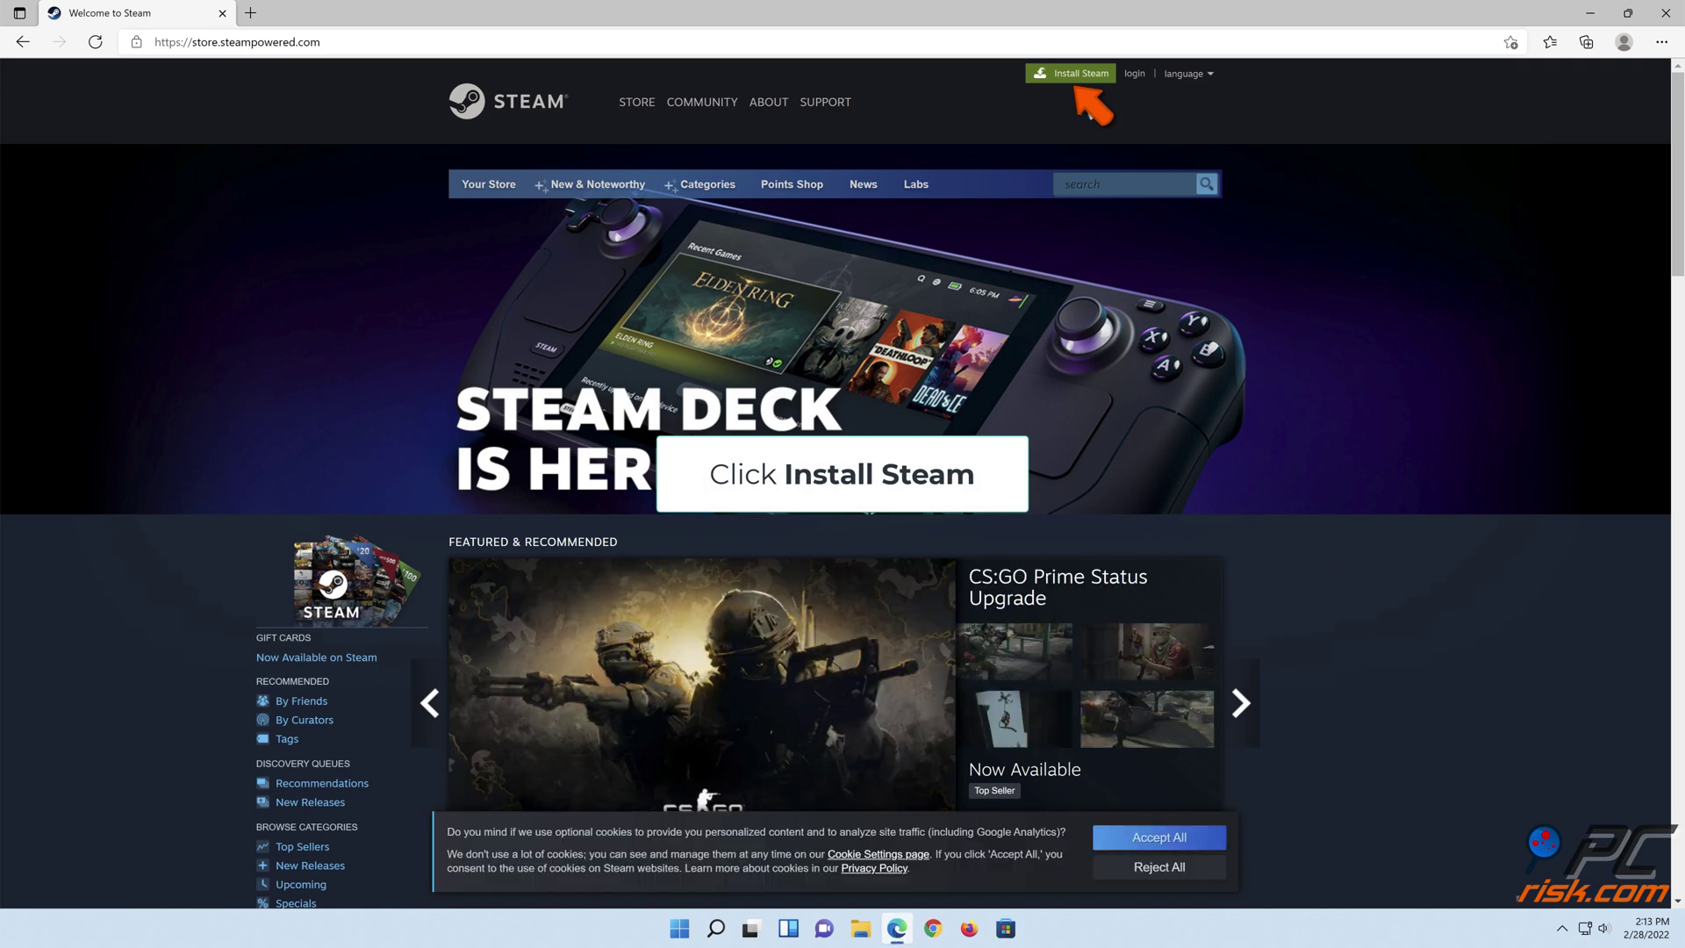
Download SteamSetup (1).exe from the INSTALL STEAM button on the About page
left_click(1082, 80)
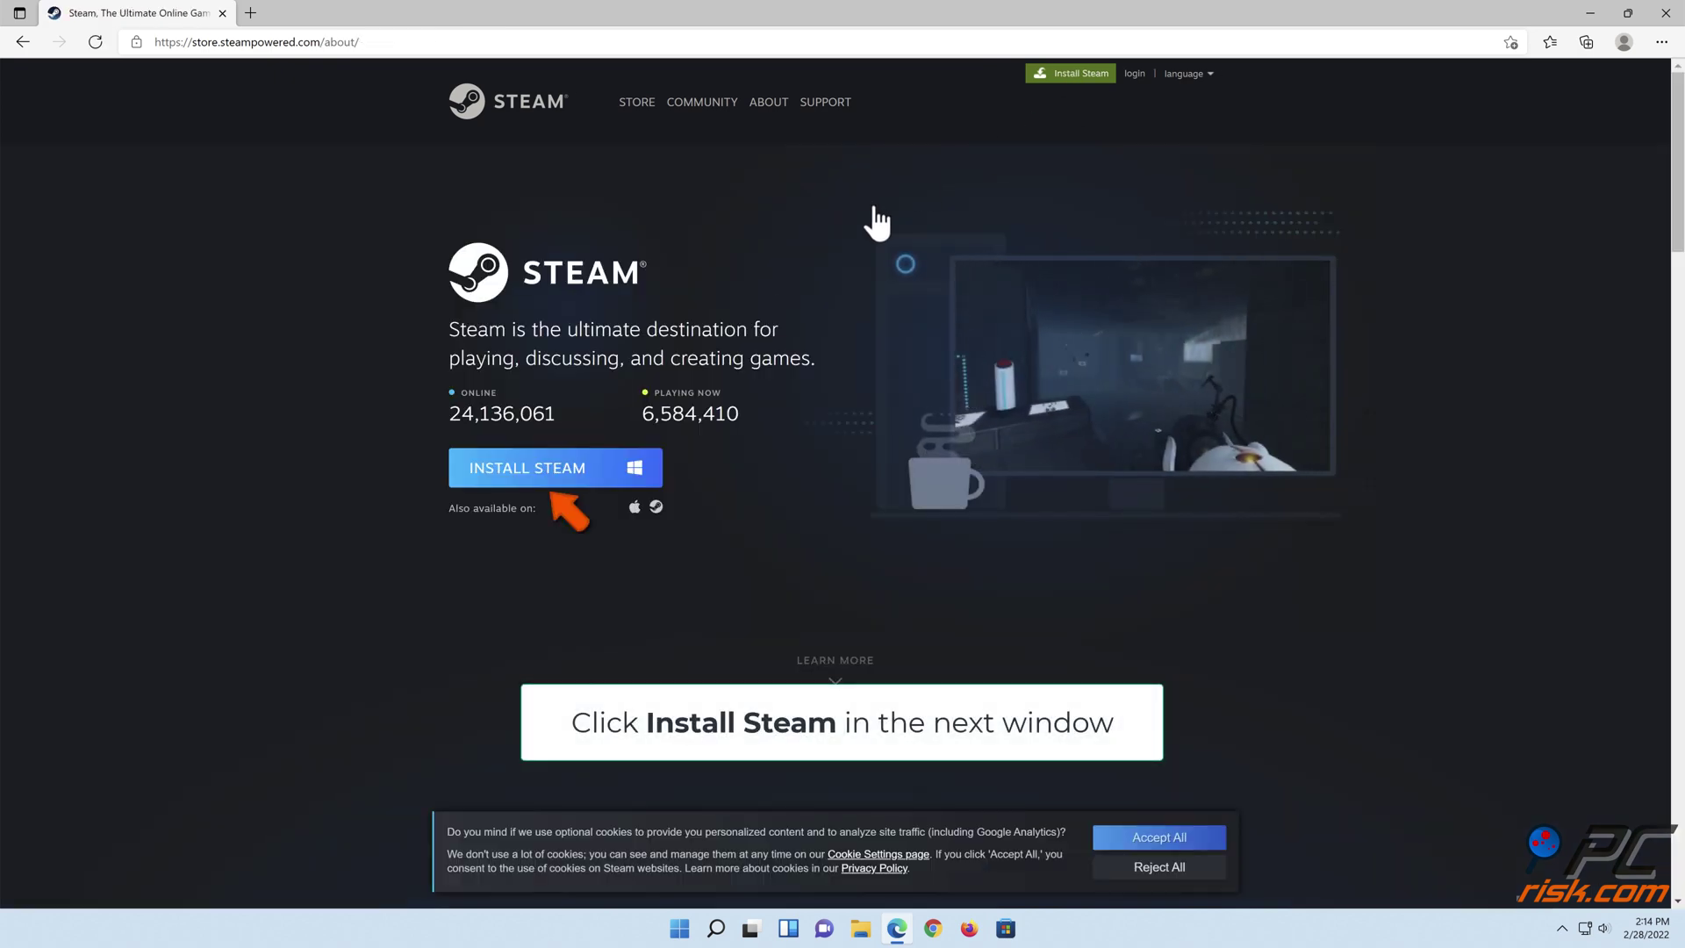
left_click(554, 486)
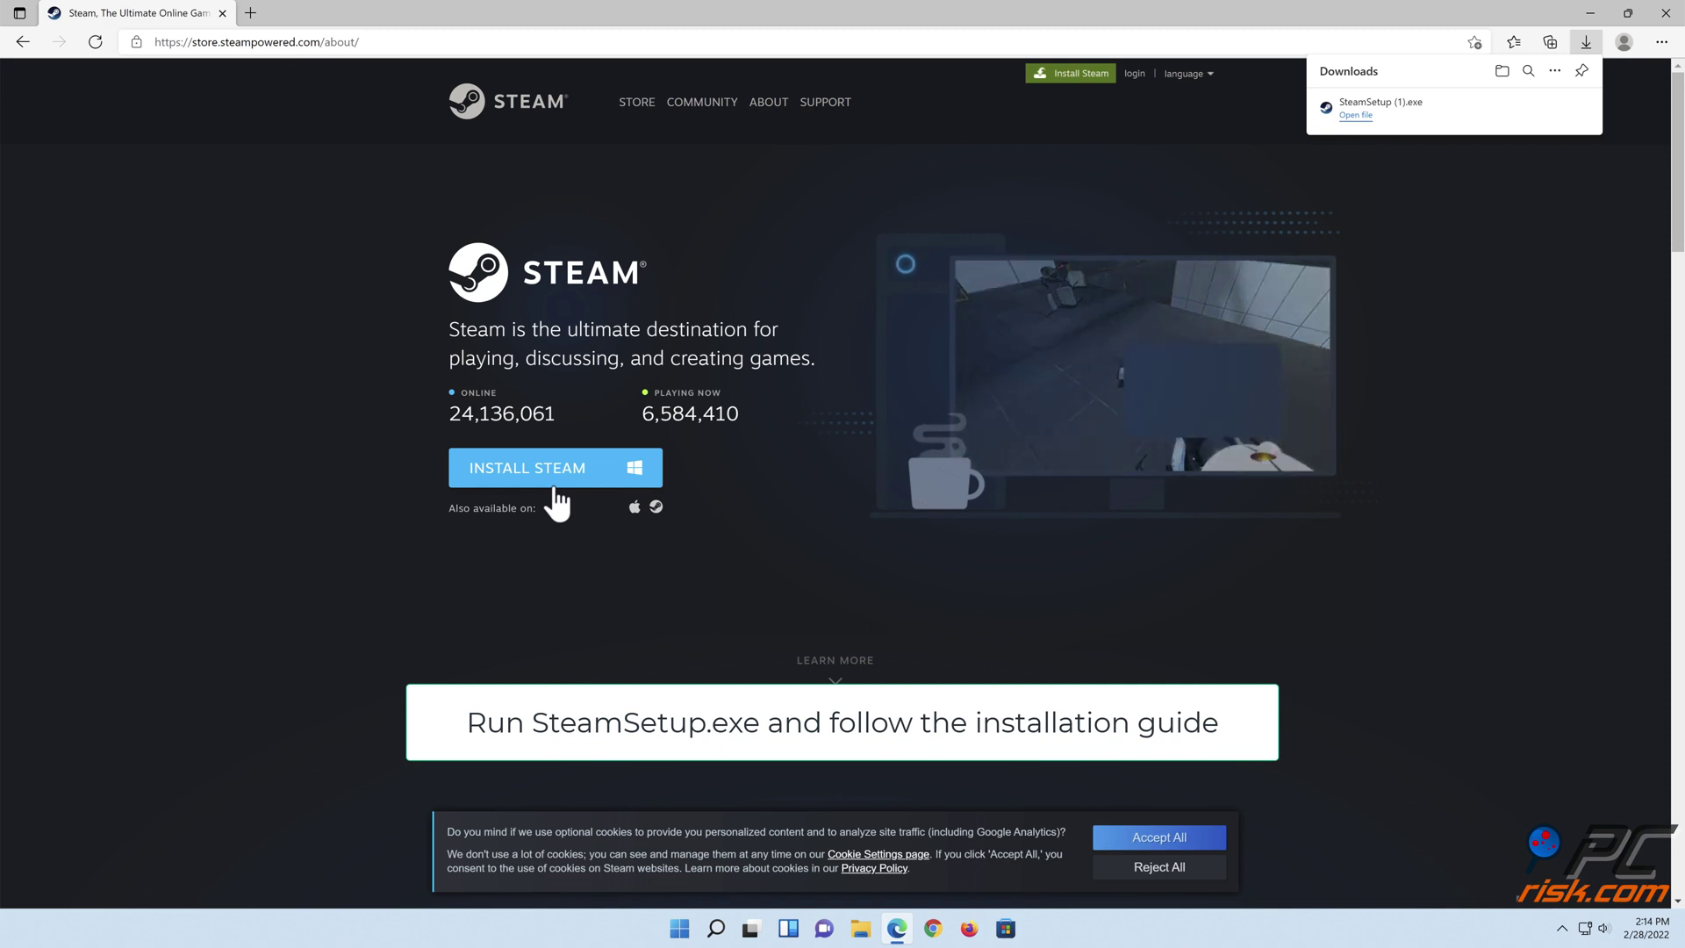
Run the downloaded installer and install Steam to C:\Program Files (x86)\Steam with default options
left_click(1357, 116)
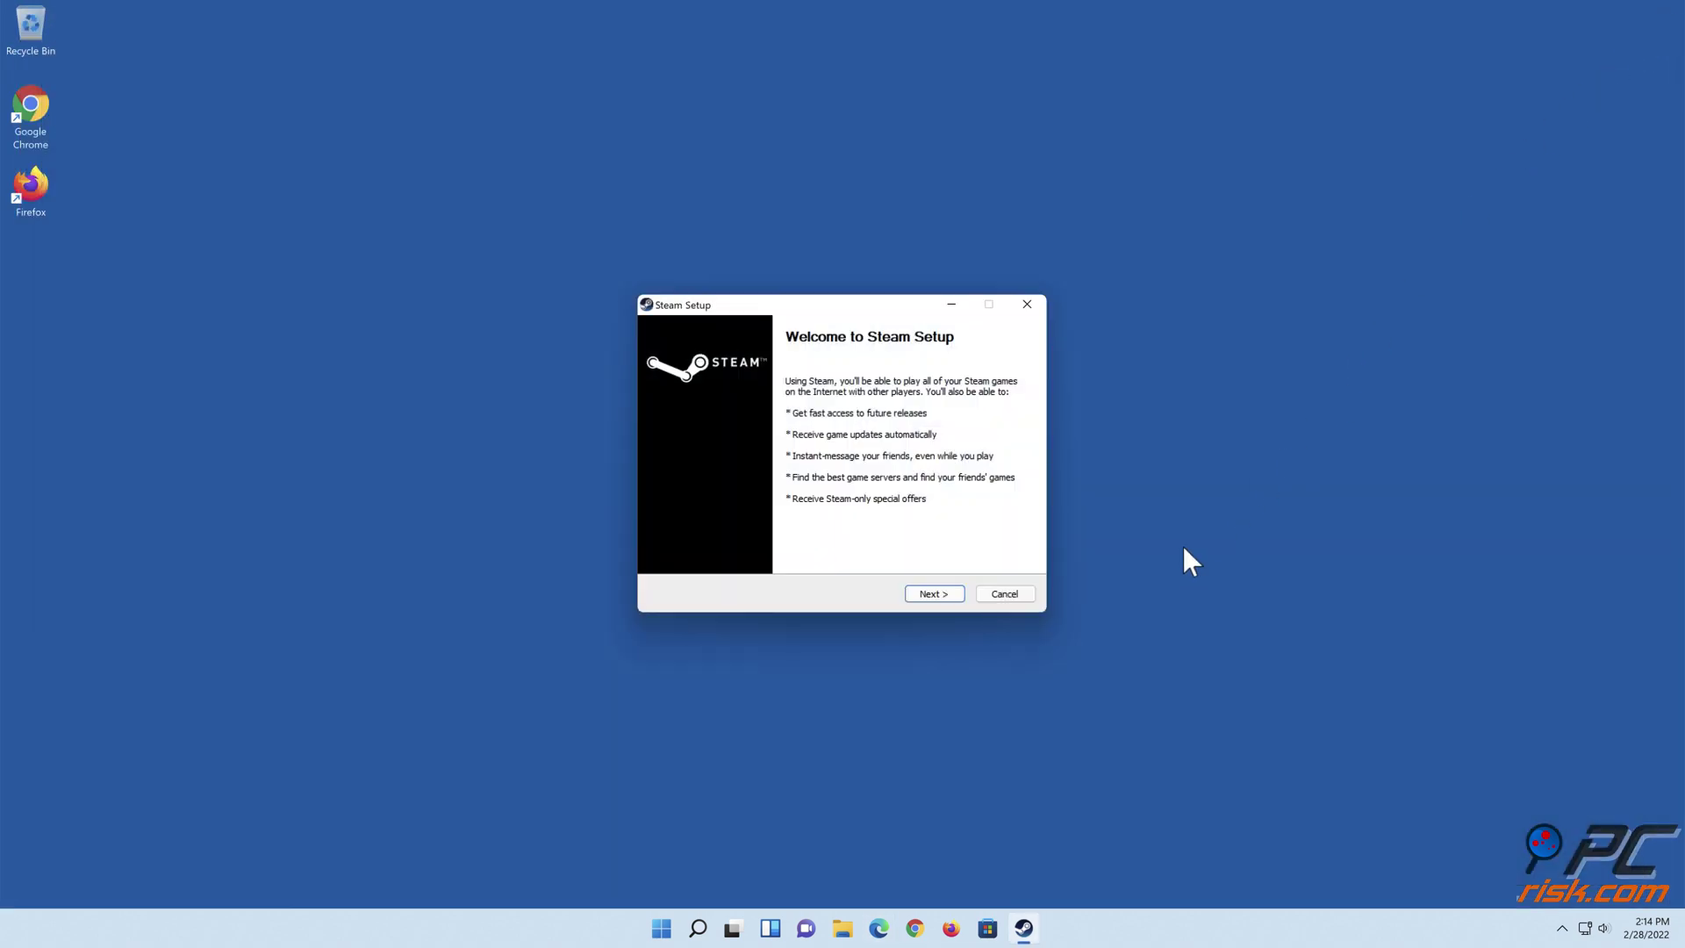
left_click(934, 594)
left_click(934, 594)
left_click(935, 595)
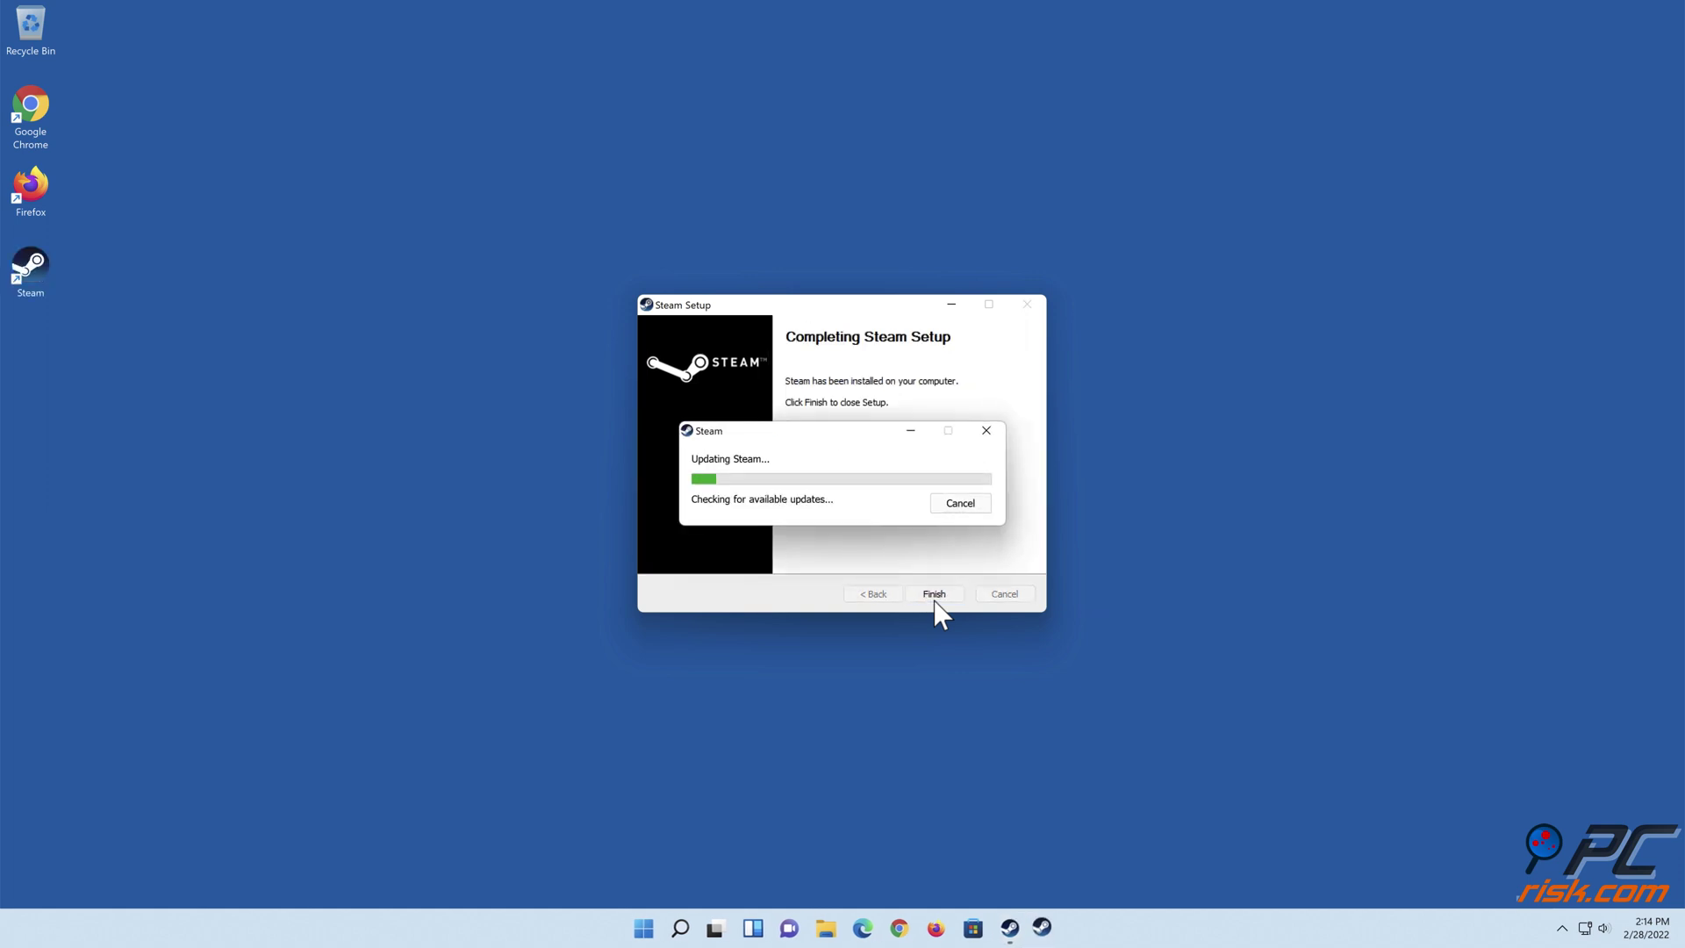
left_click(934, 597)
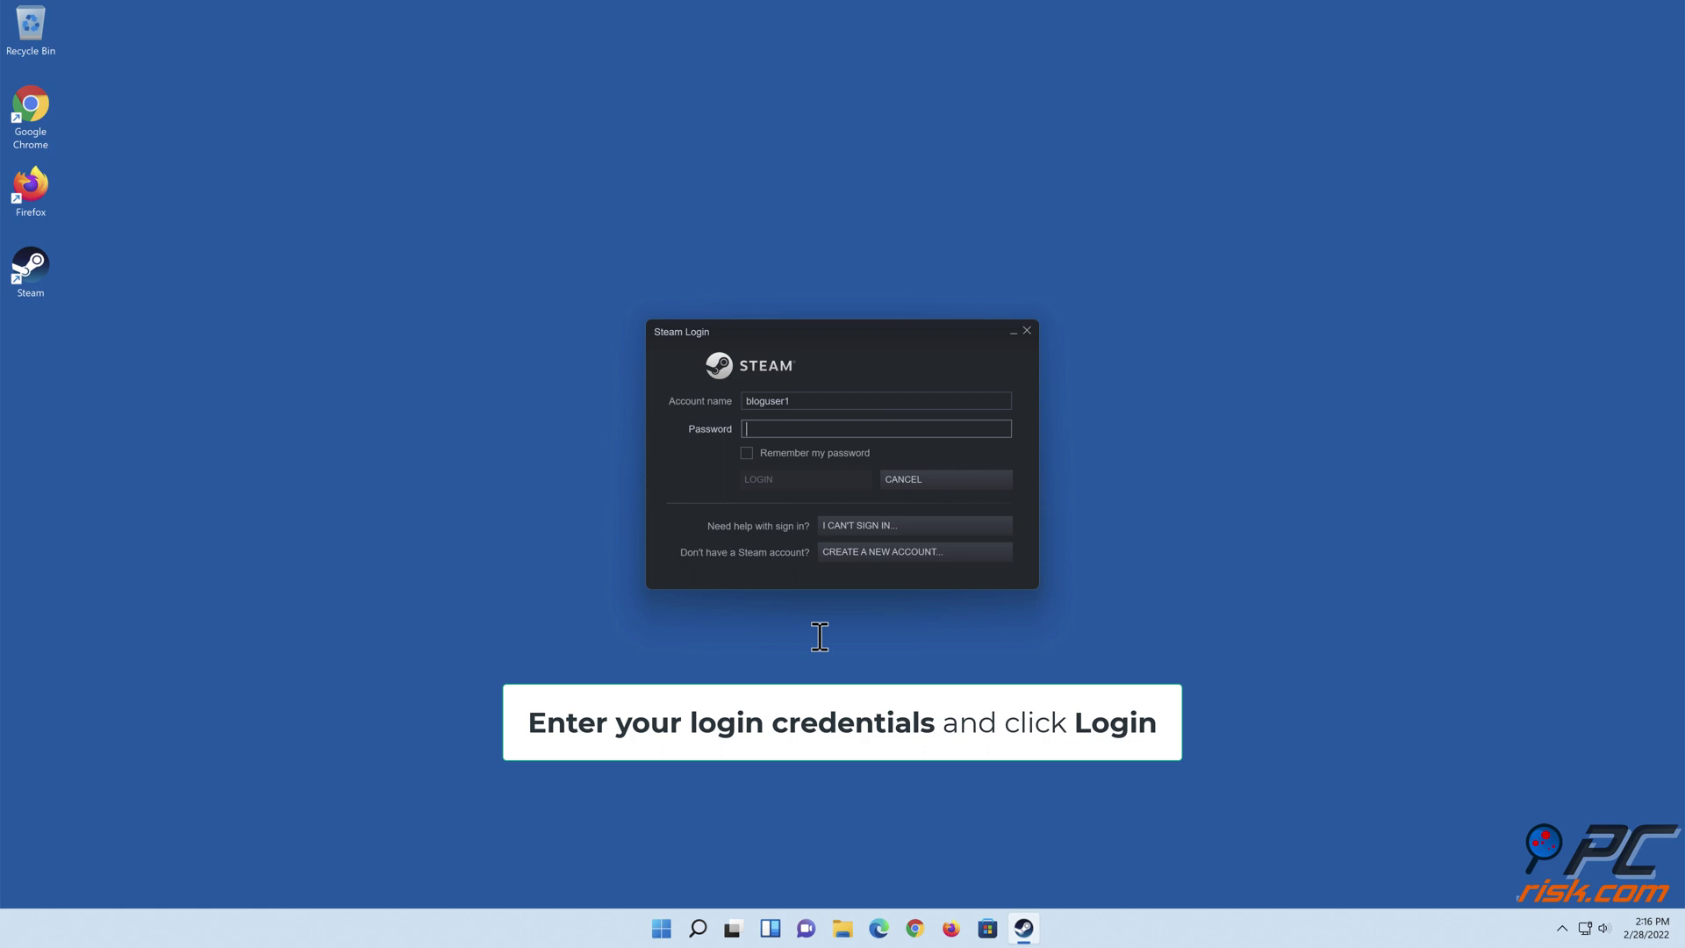
Log in with the account password, with Remember my password ticked
type("xxxxxxxxxxxxxxxxxxxxxx")
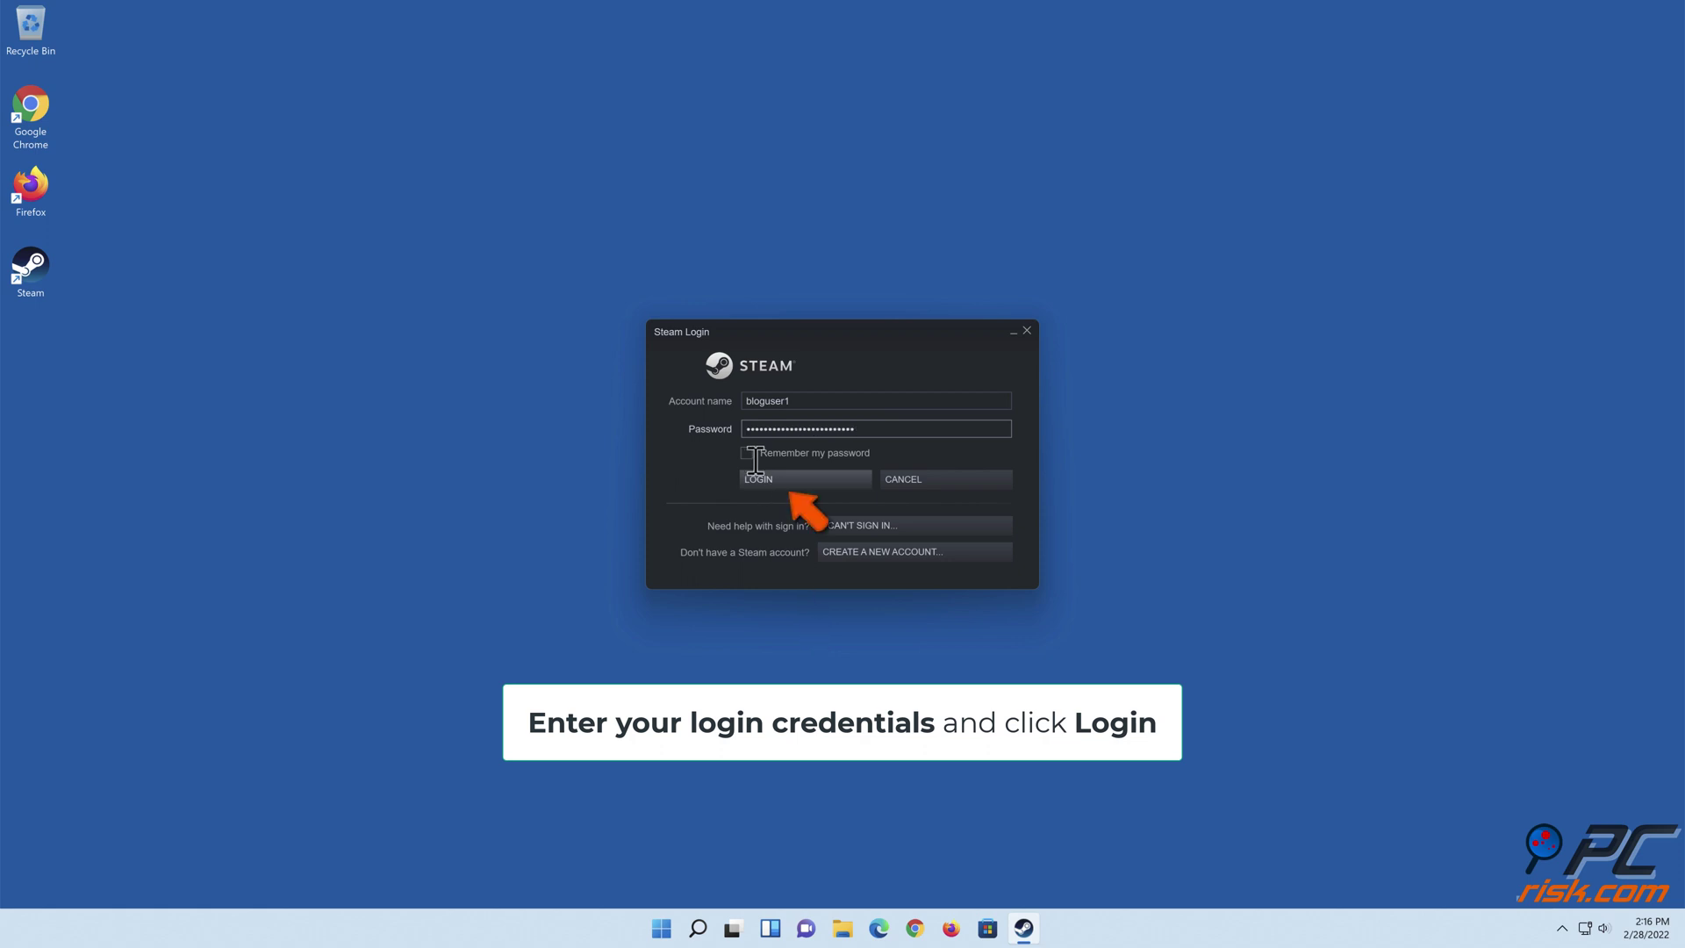
left_click(747, 454)
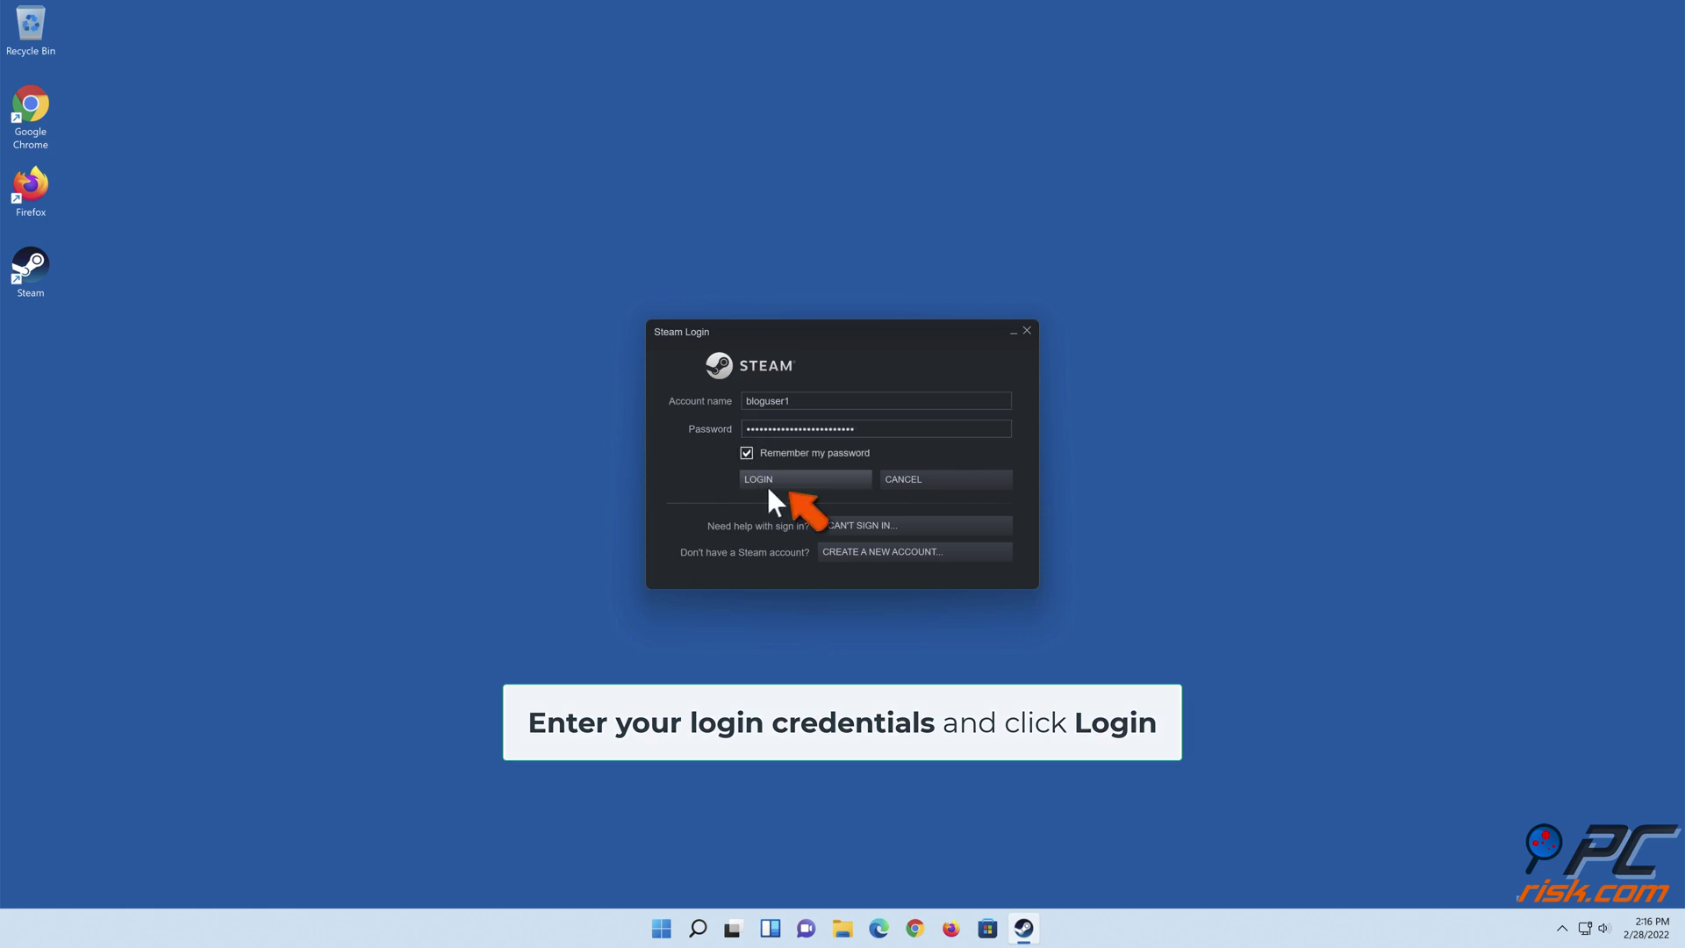
left_click(767, 483)
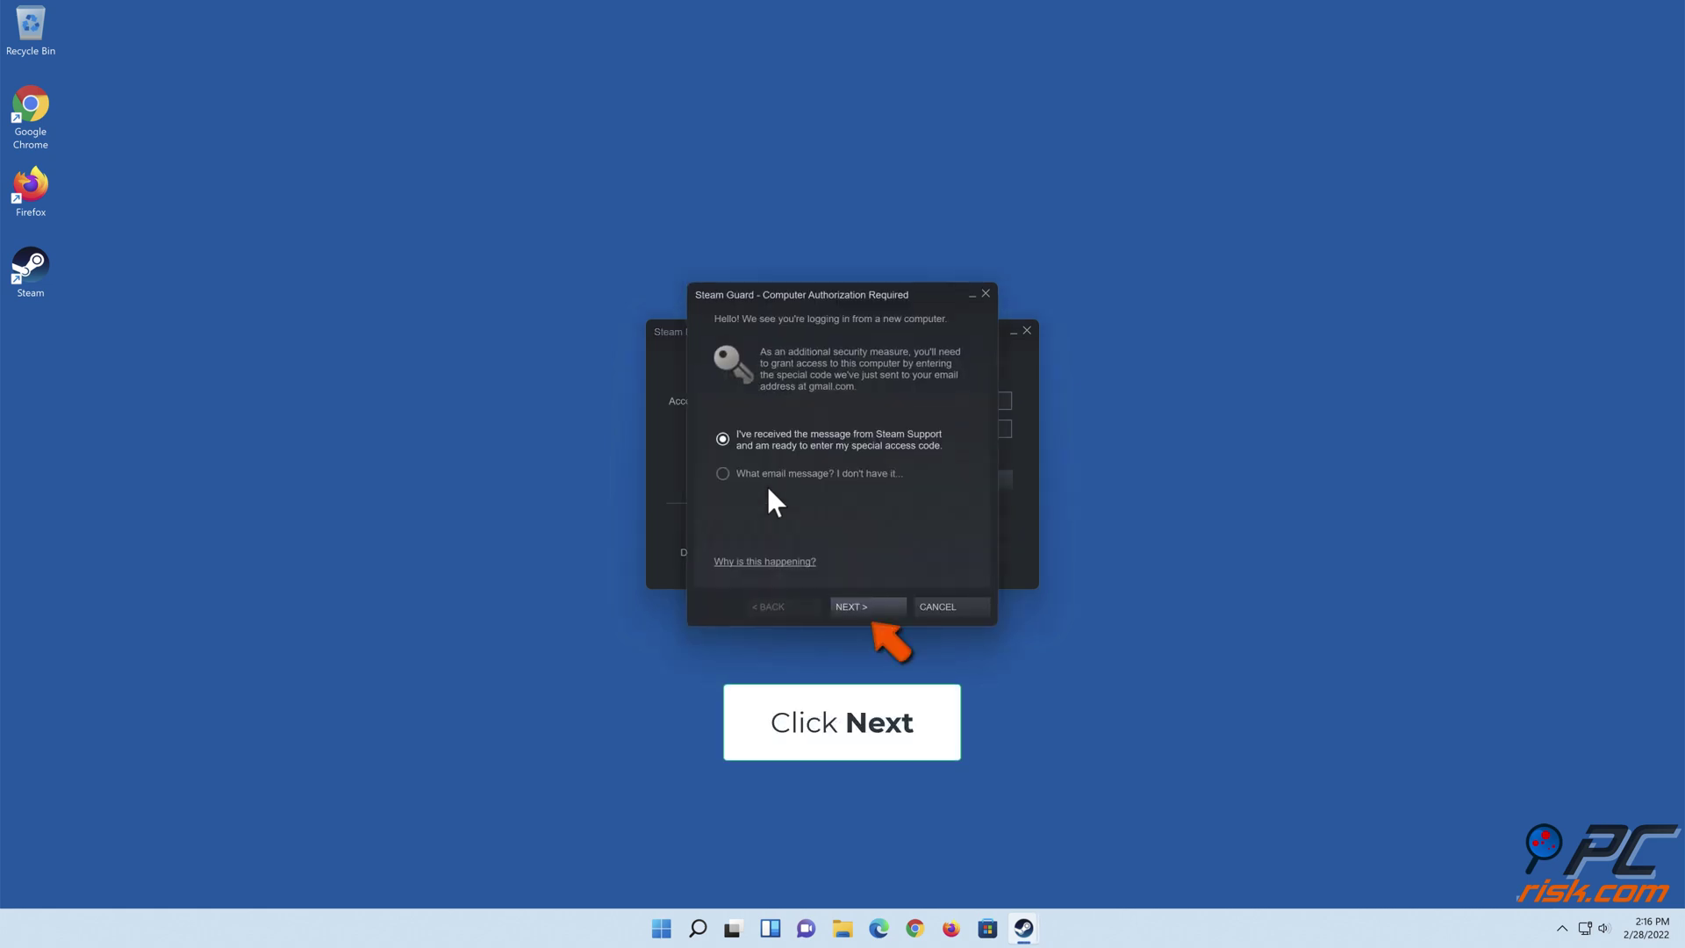
Enter the emailed Steam Guard access code to authorize this computer
left_click(862, 607)
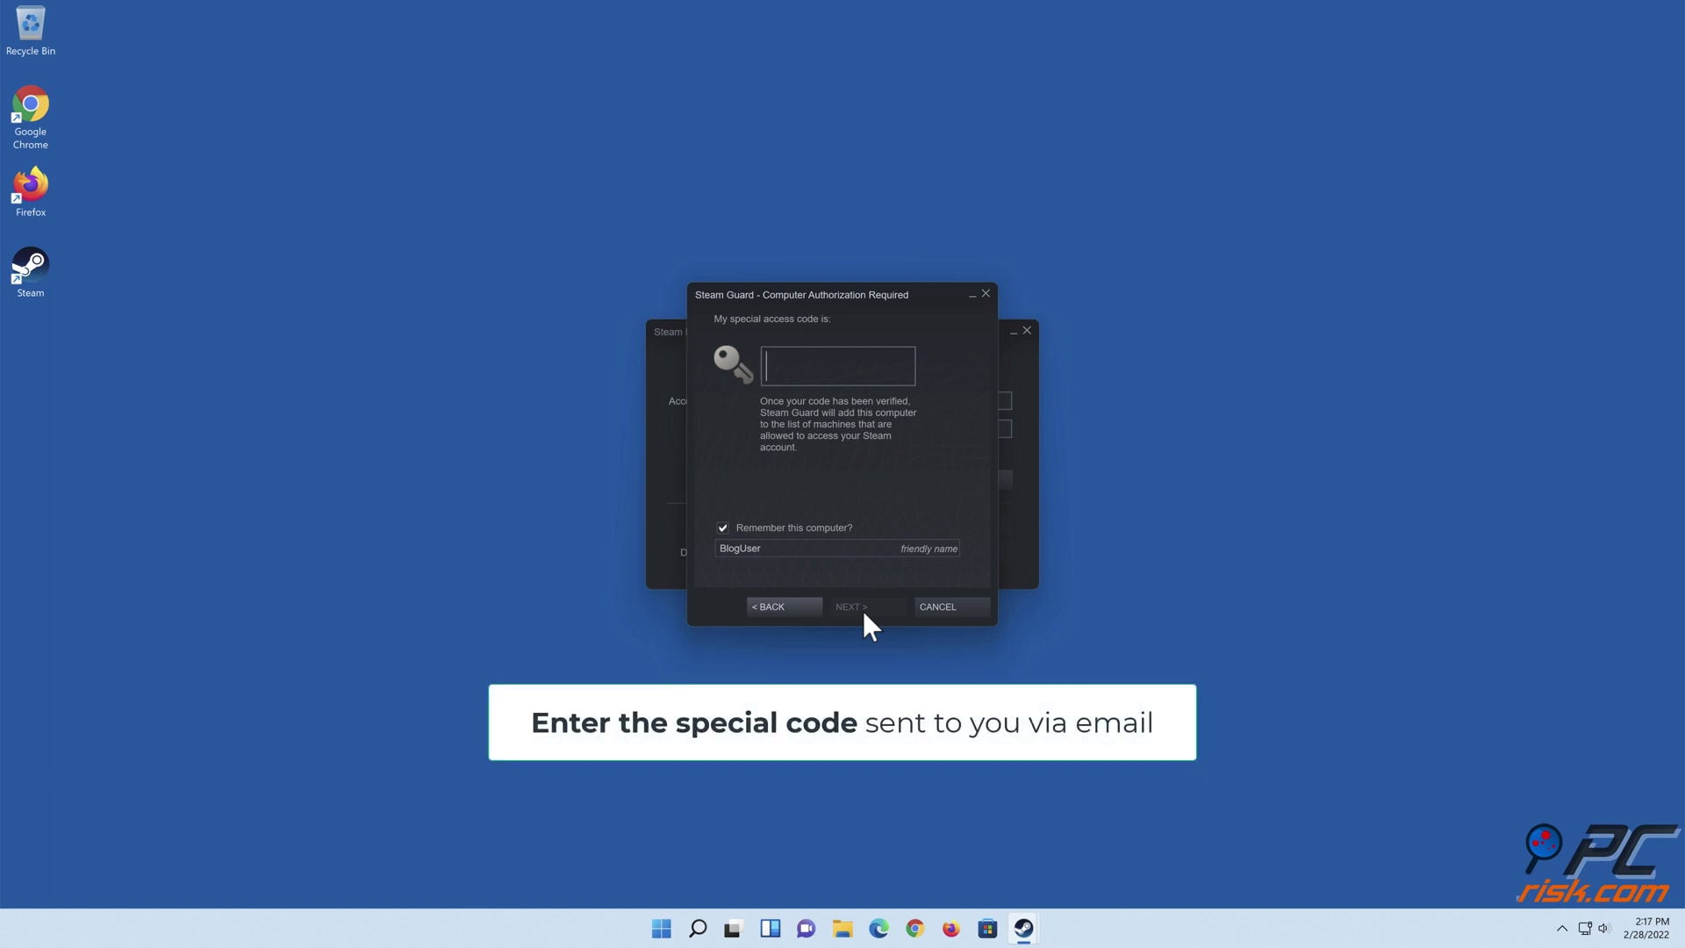
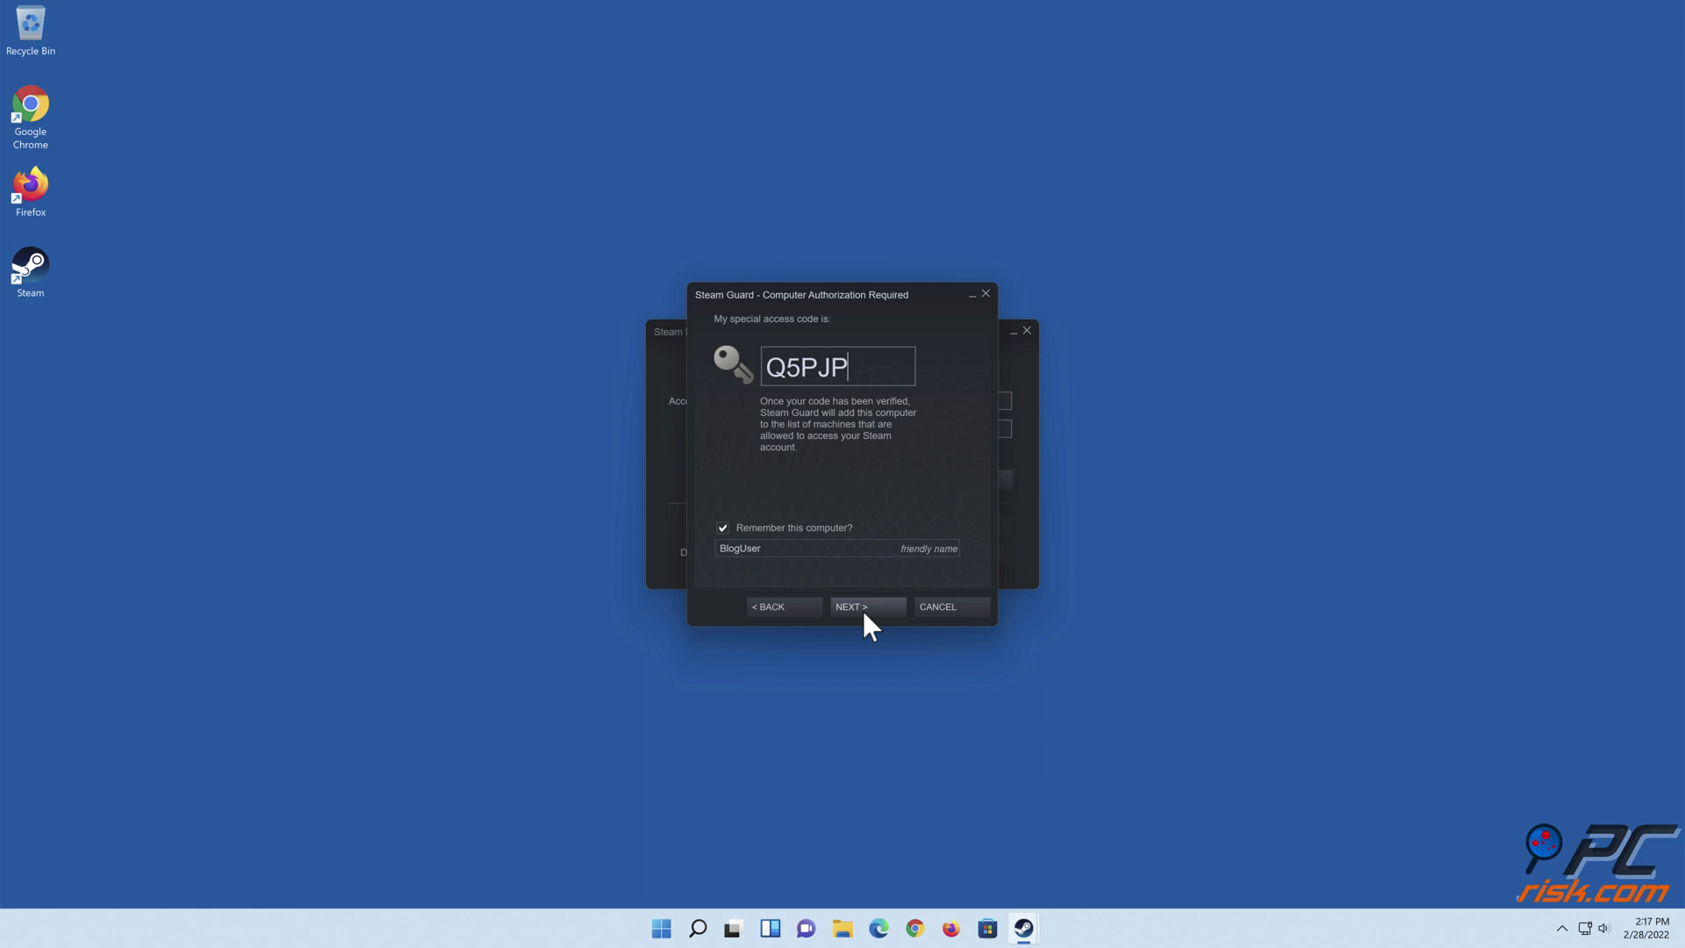
left_click(863, 615)
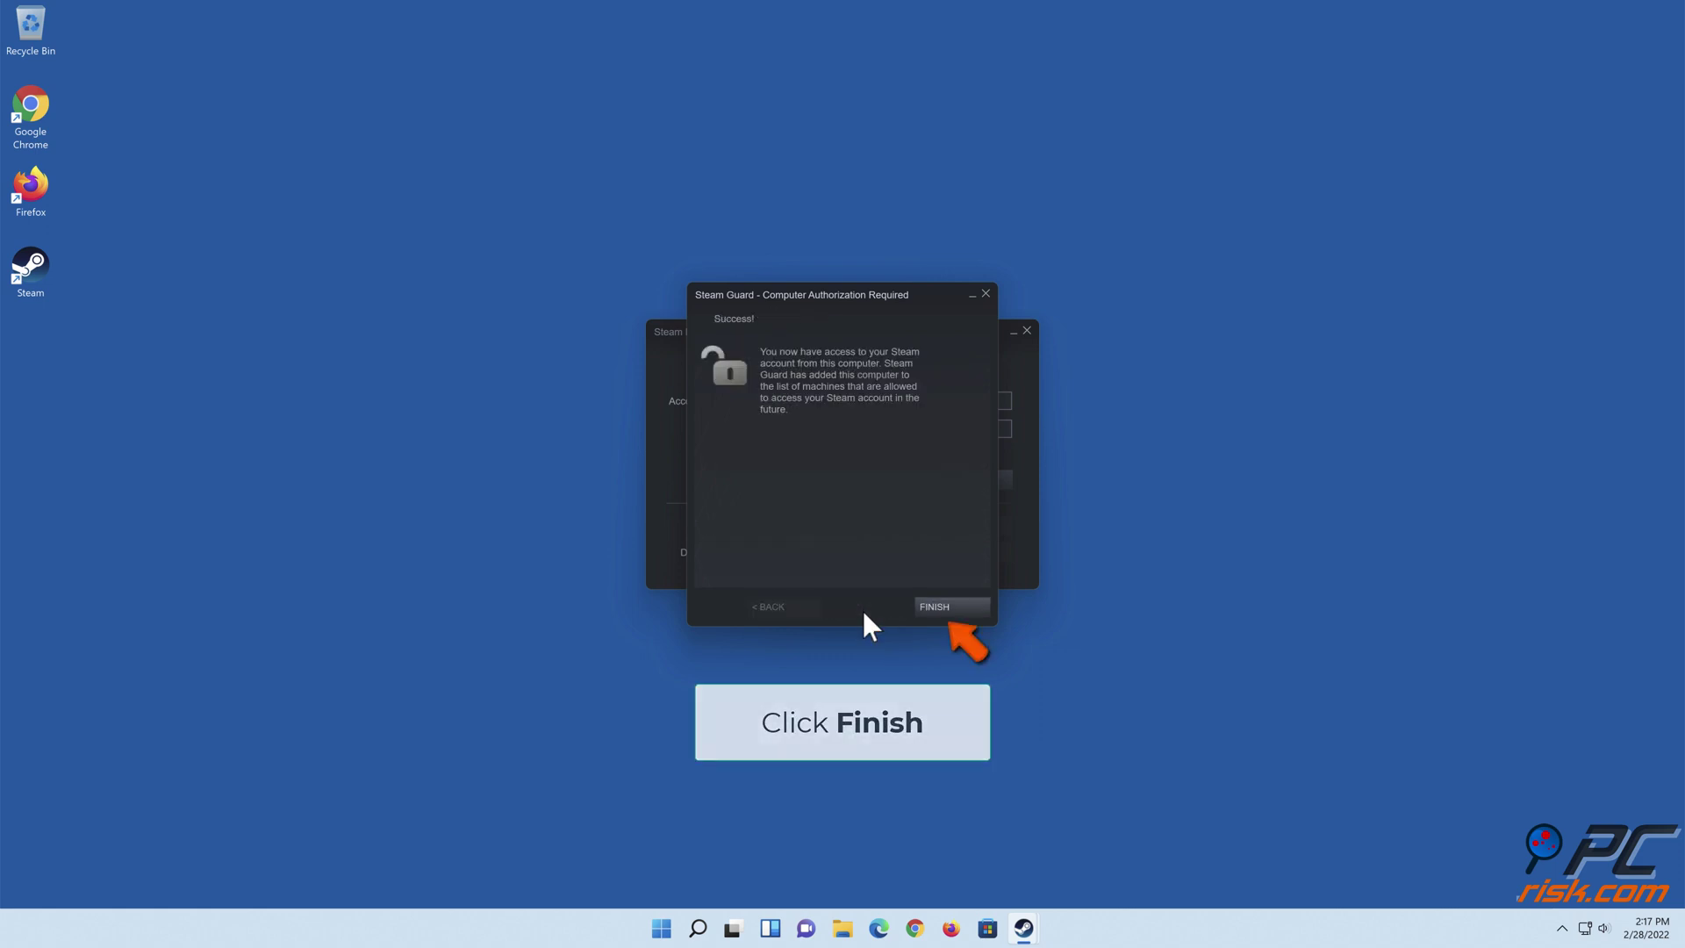
left_click(952, 606)
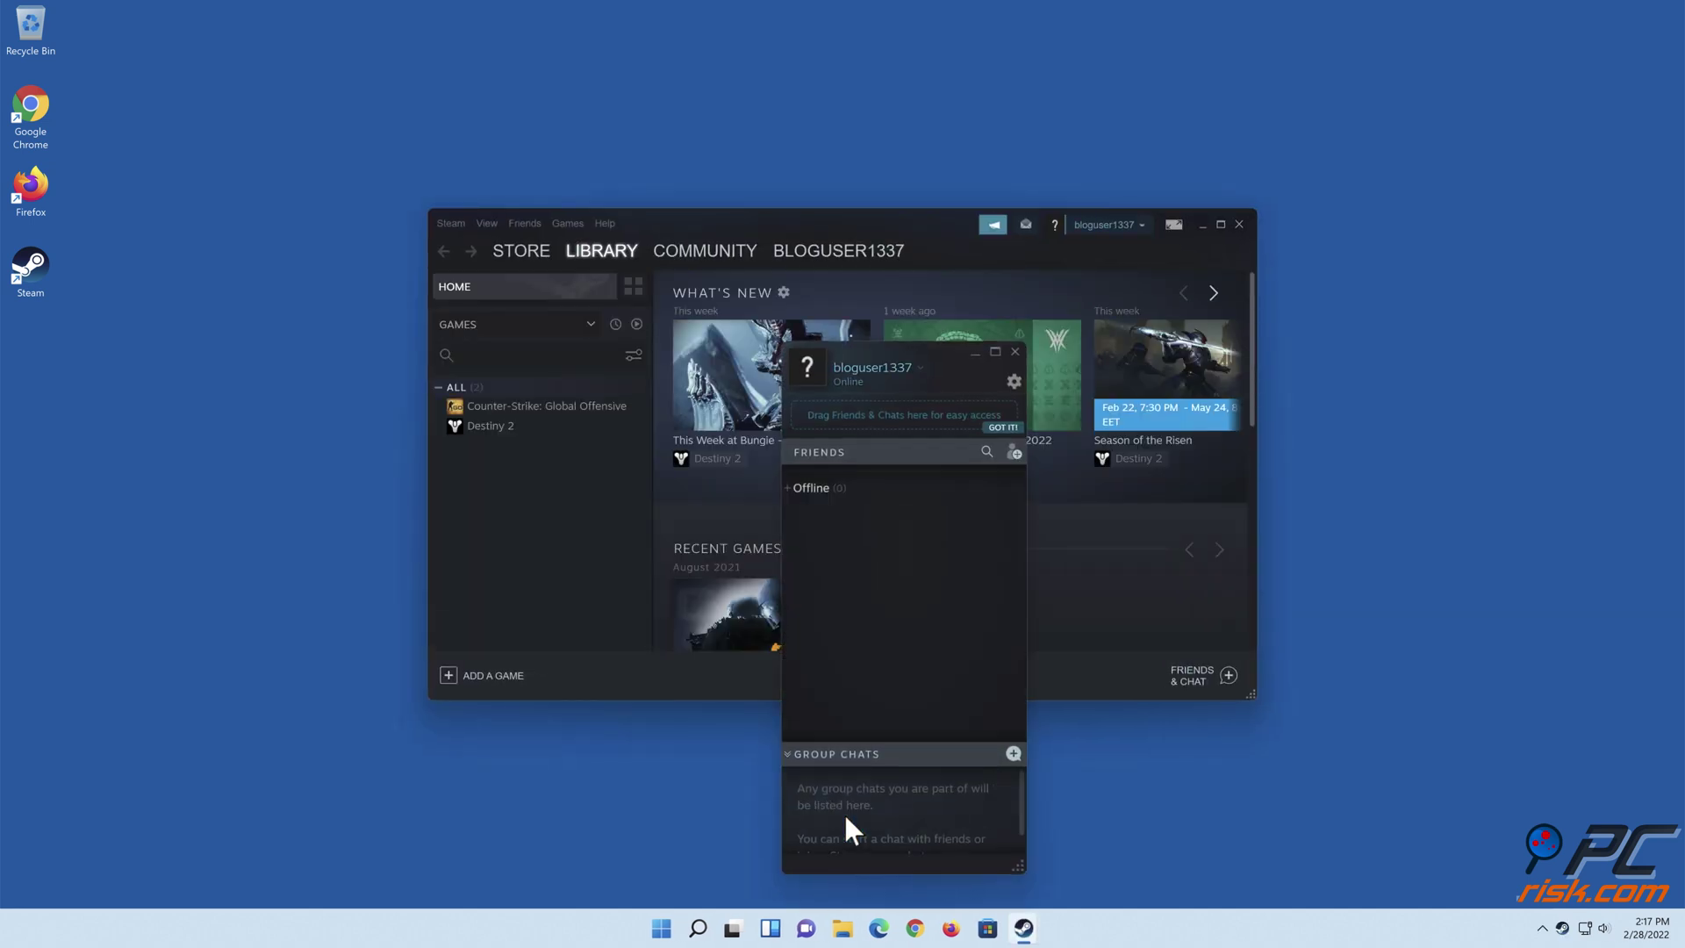
Close the Friends & Chat window and then the Steam Library window
left_click(1015, 353)
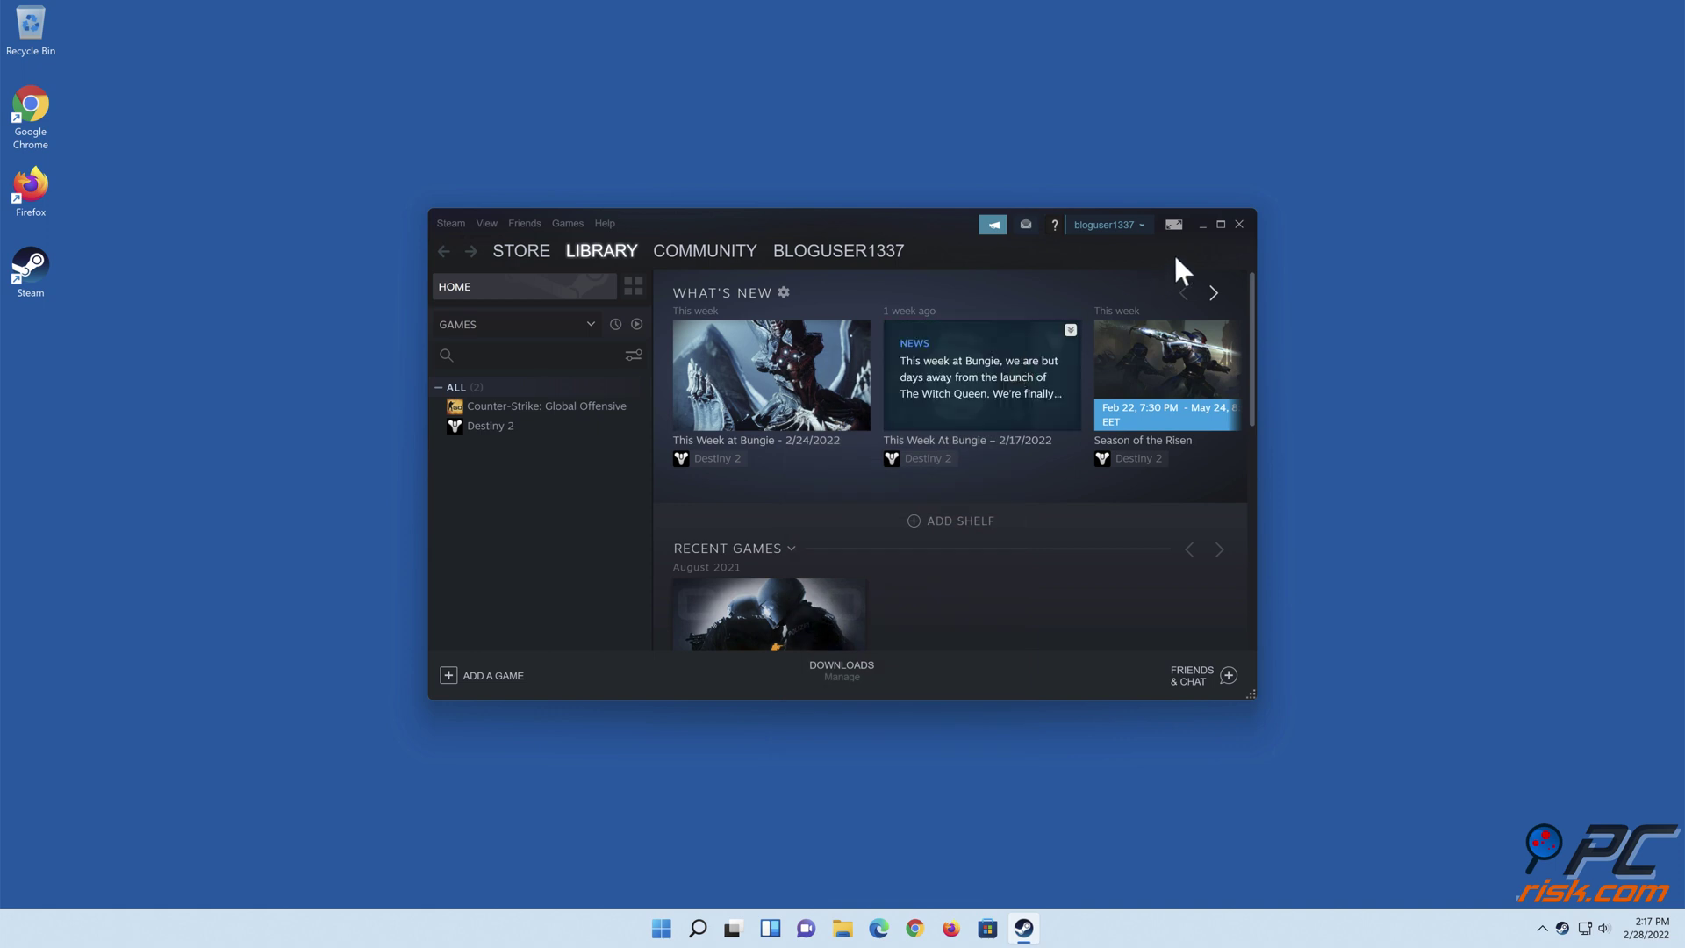
left_click(1239, 224)
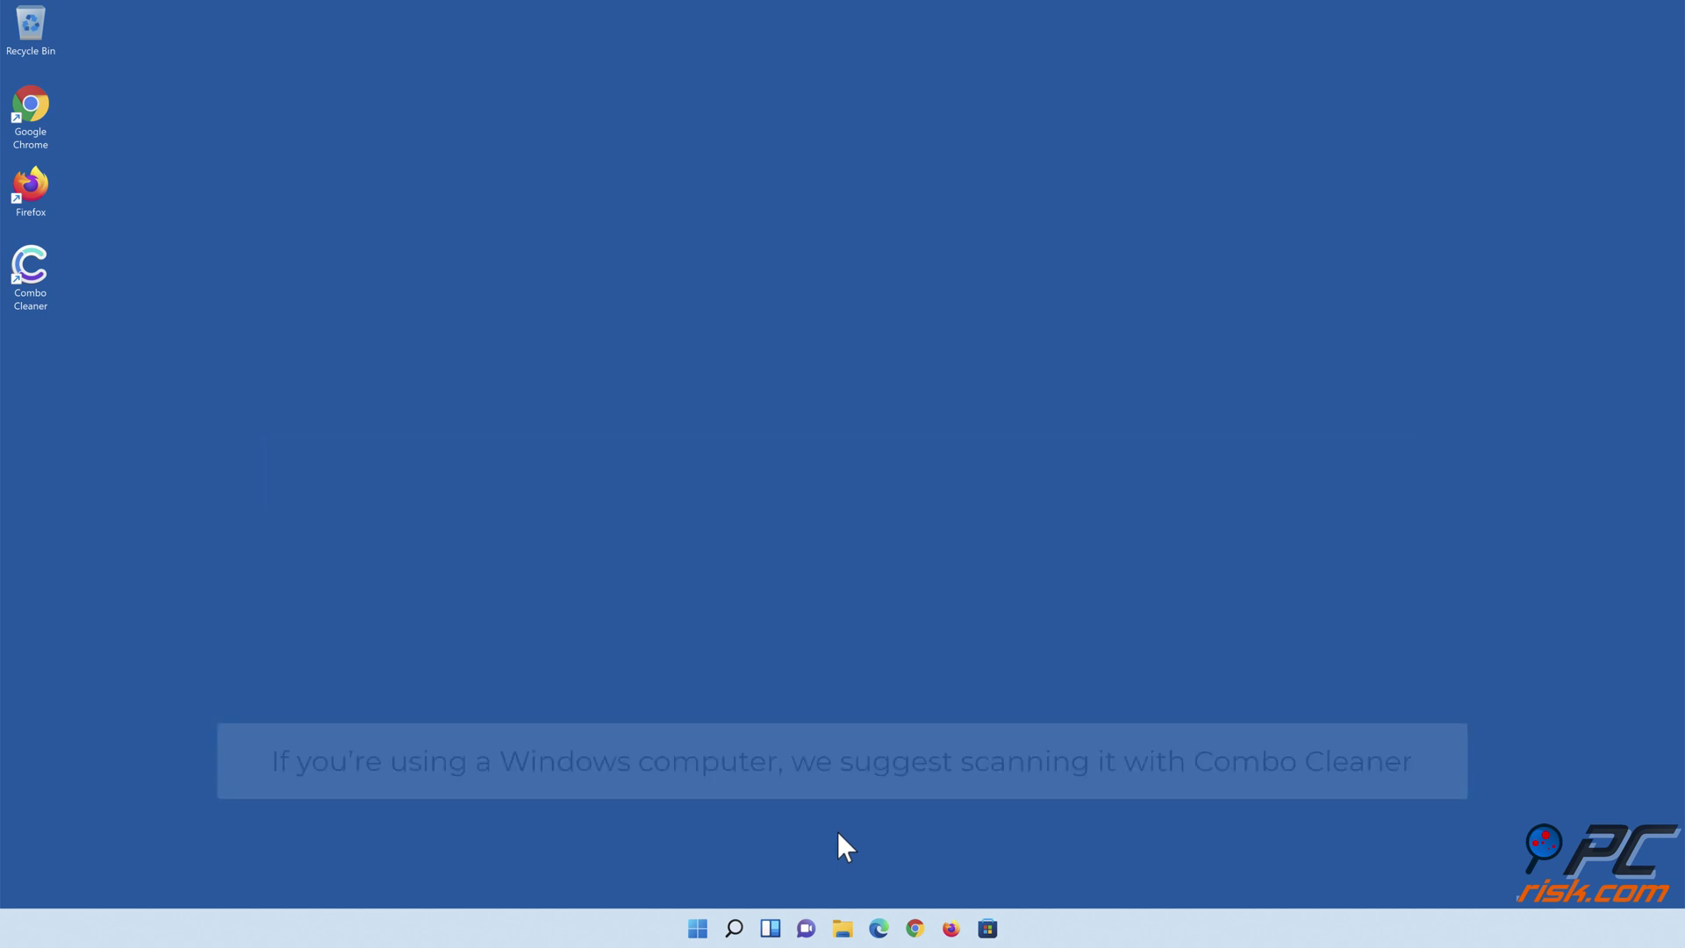
Open Combo Cleaner, quick-scan, quarantine the 323 detected items, and return to the dashboard
double_click(43, 298)
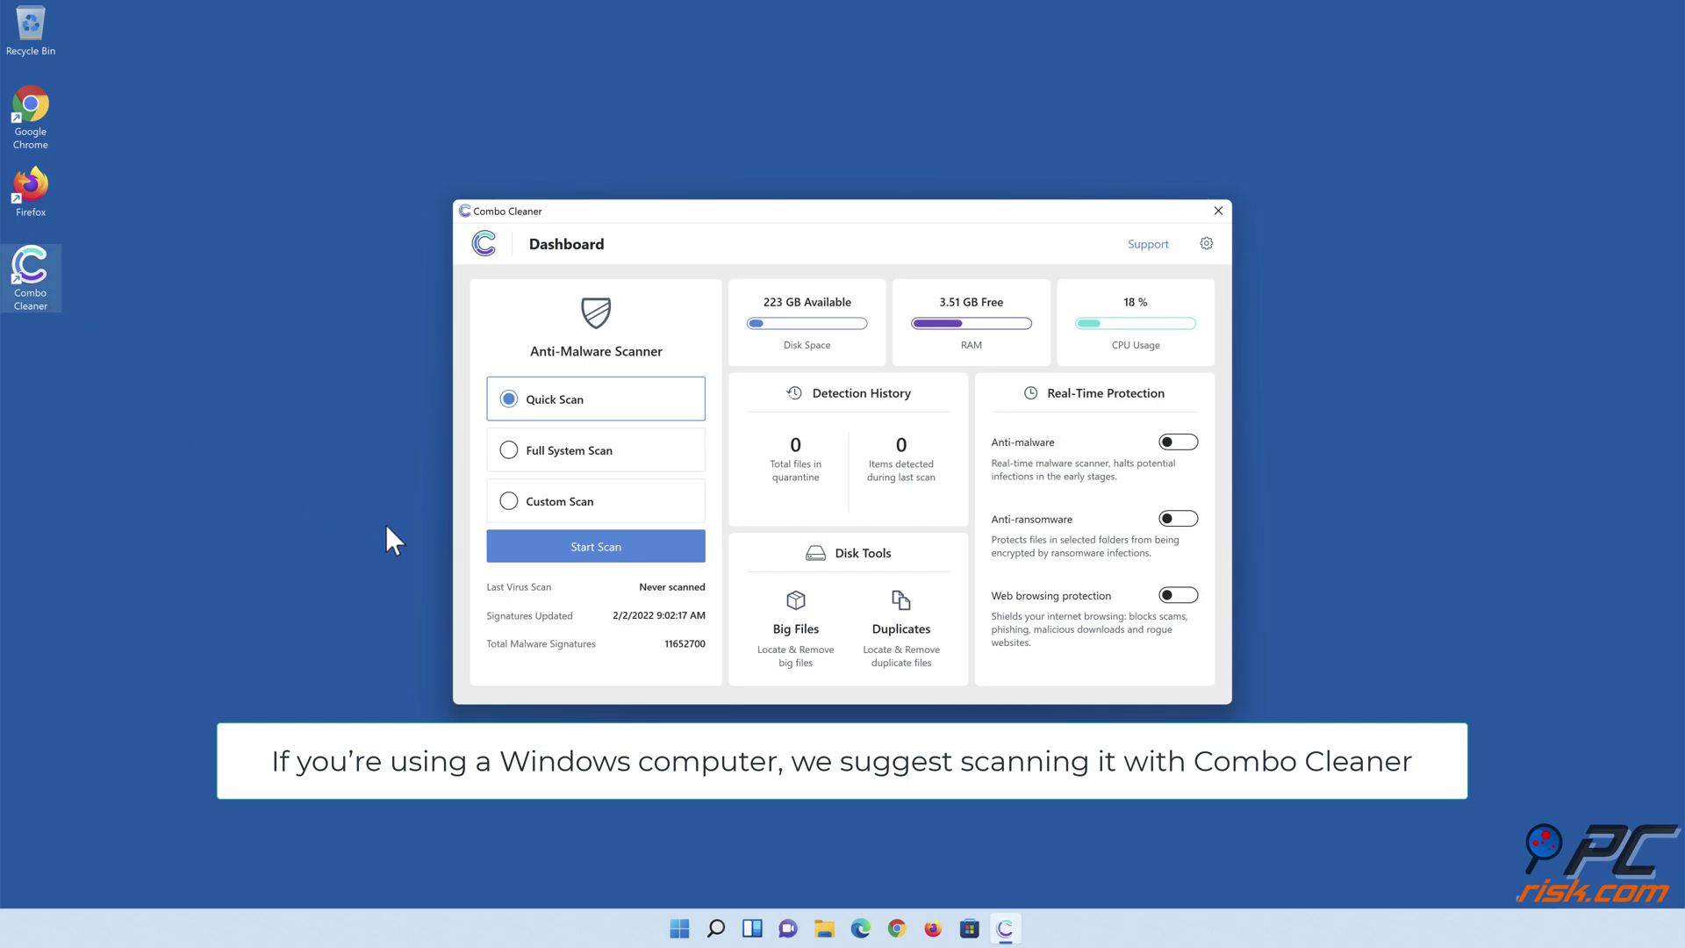
left_click(597, 558)
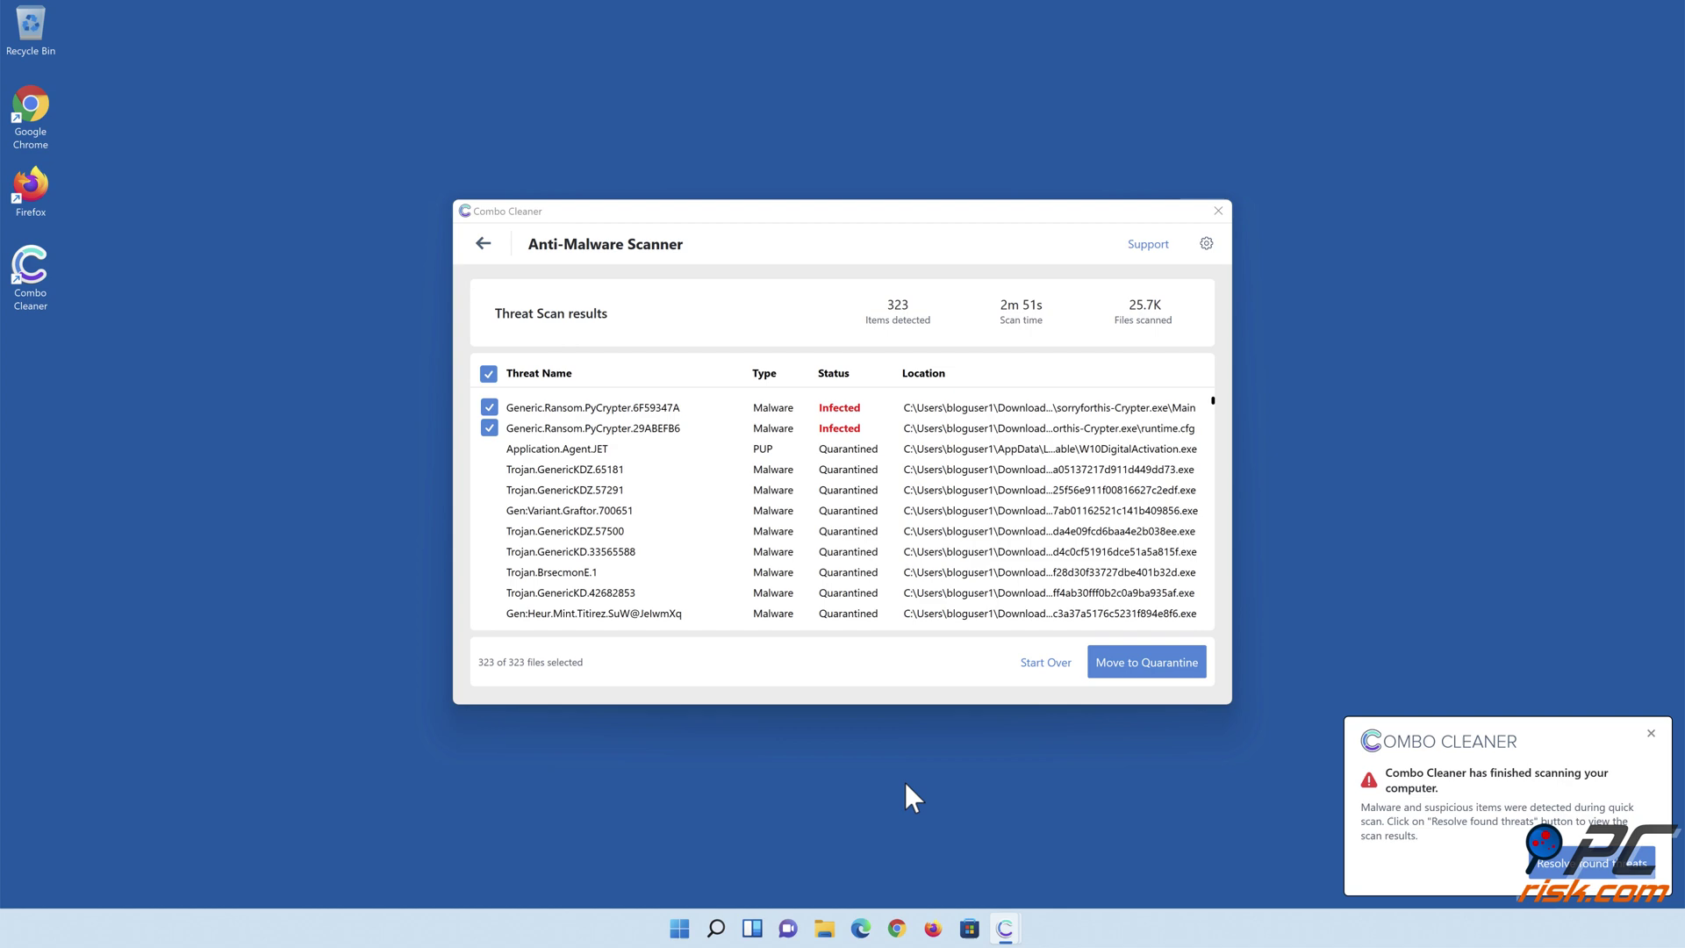
left_click(1140, 671)
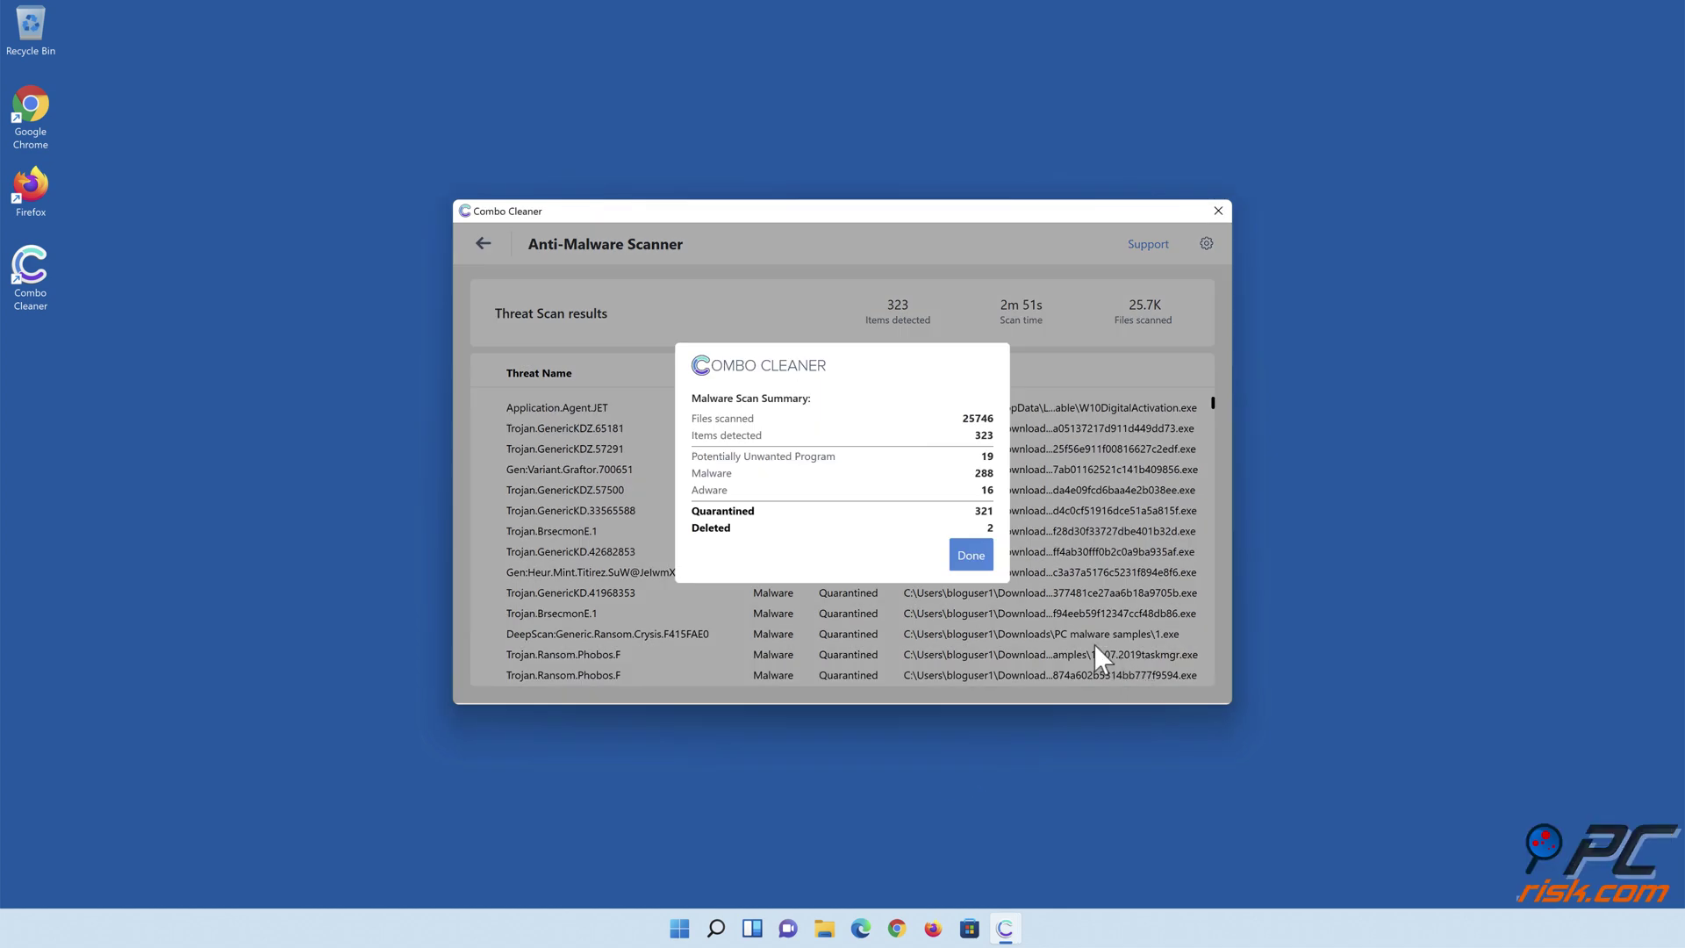
left_click(971, 566)
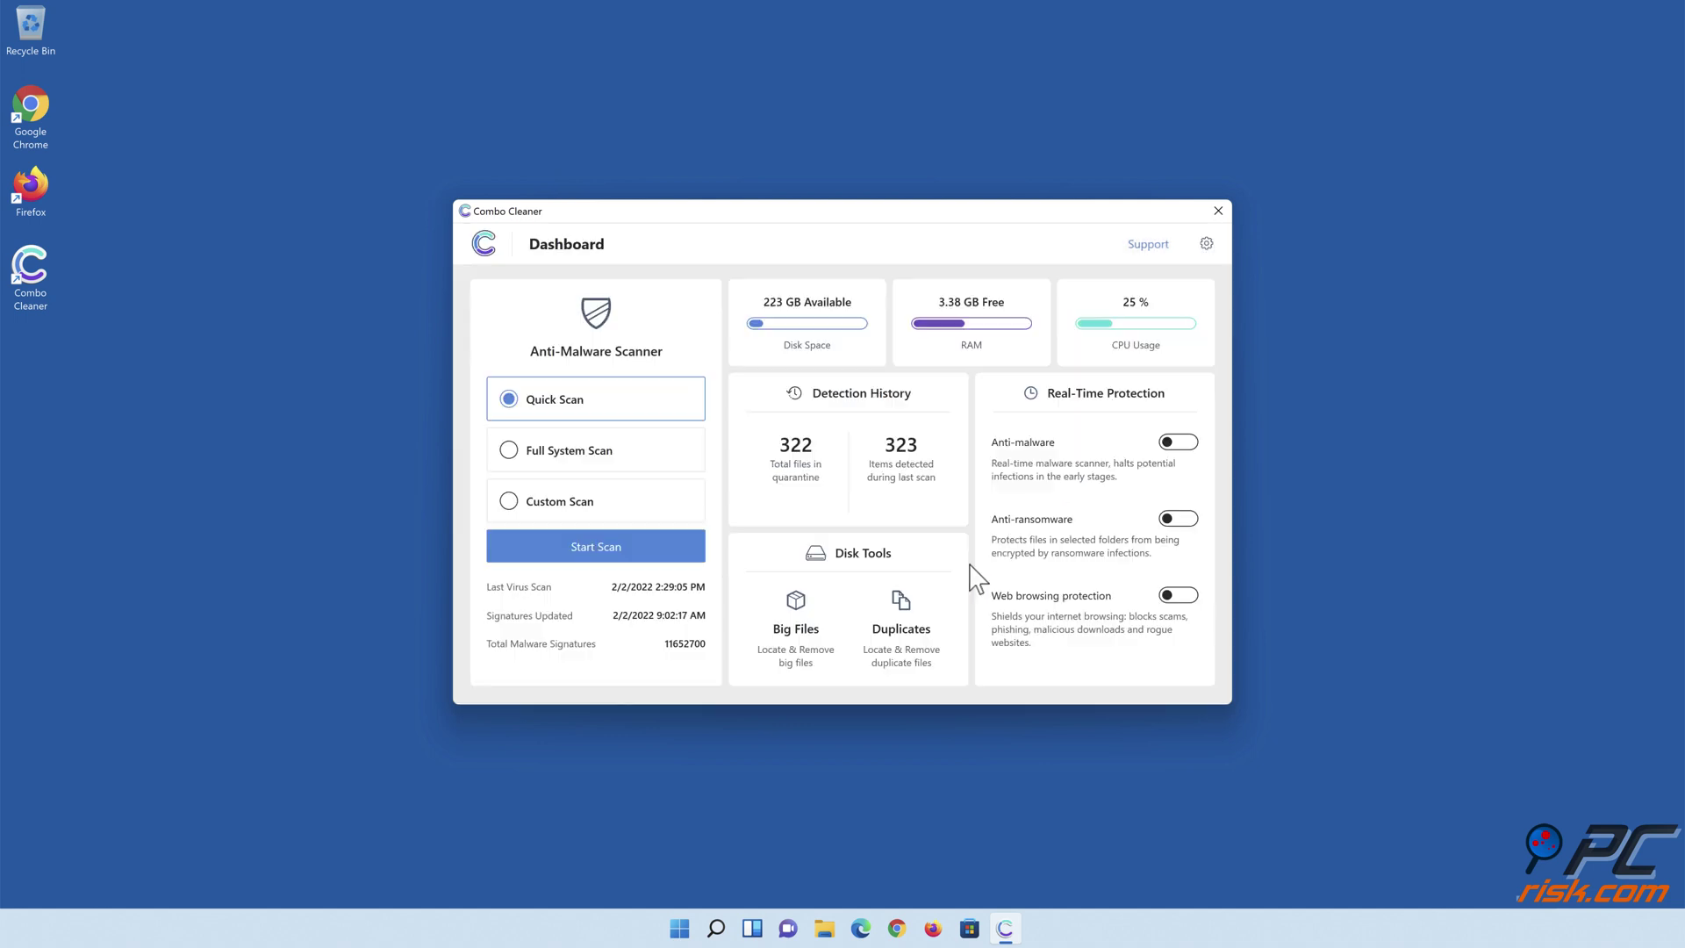
Enable real-time anti-malware, then add Libraries > Documents as an anti-ransomware protected folder
left_click(1177, 448)
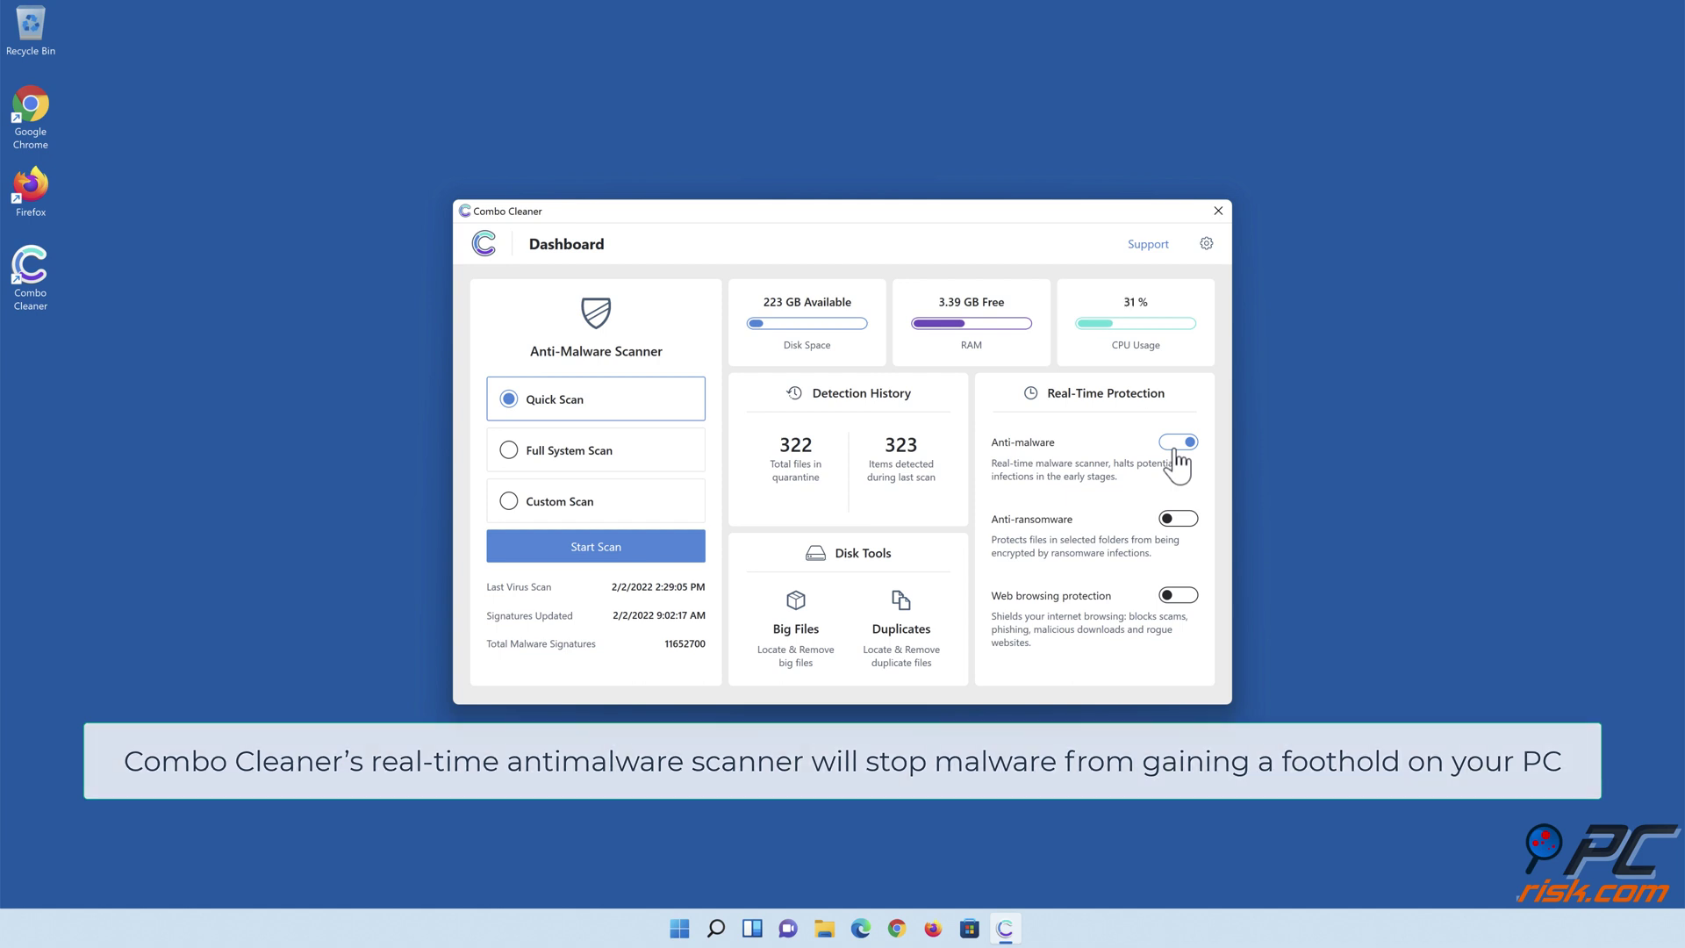
left_click(1173, 521)
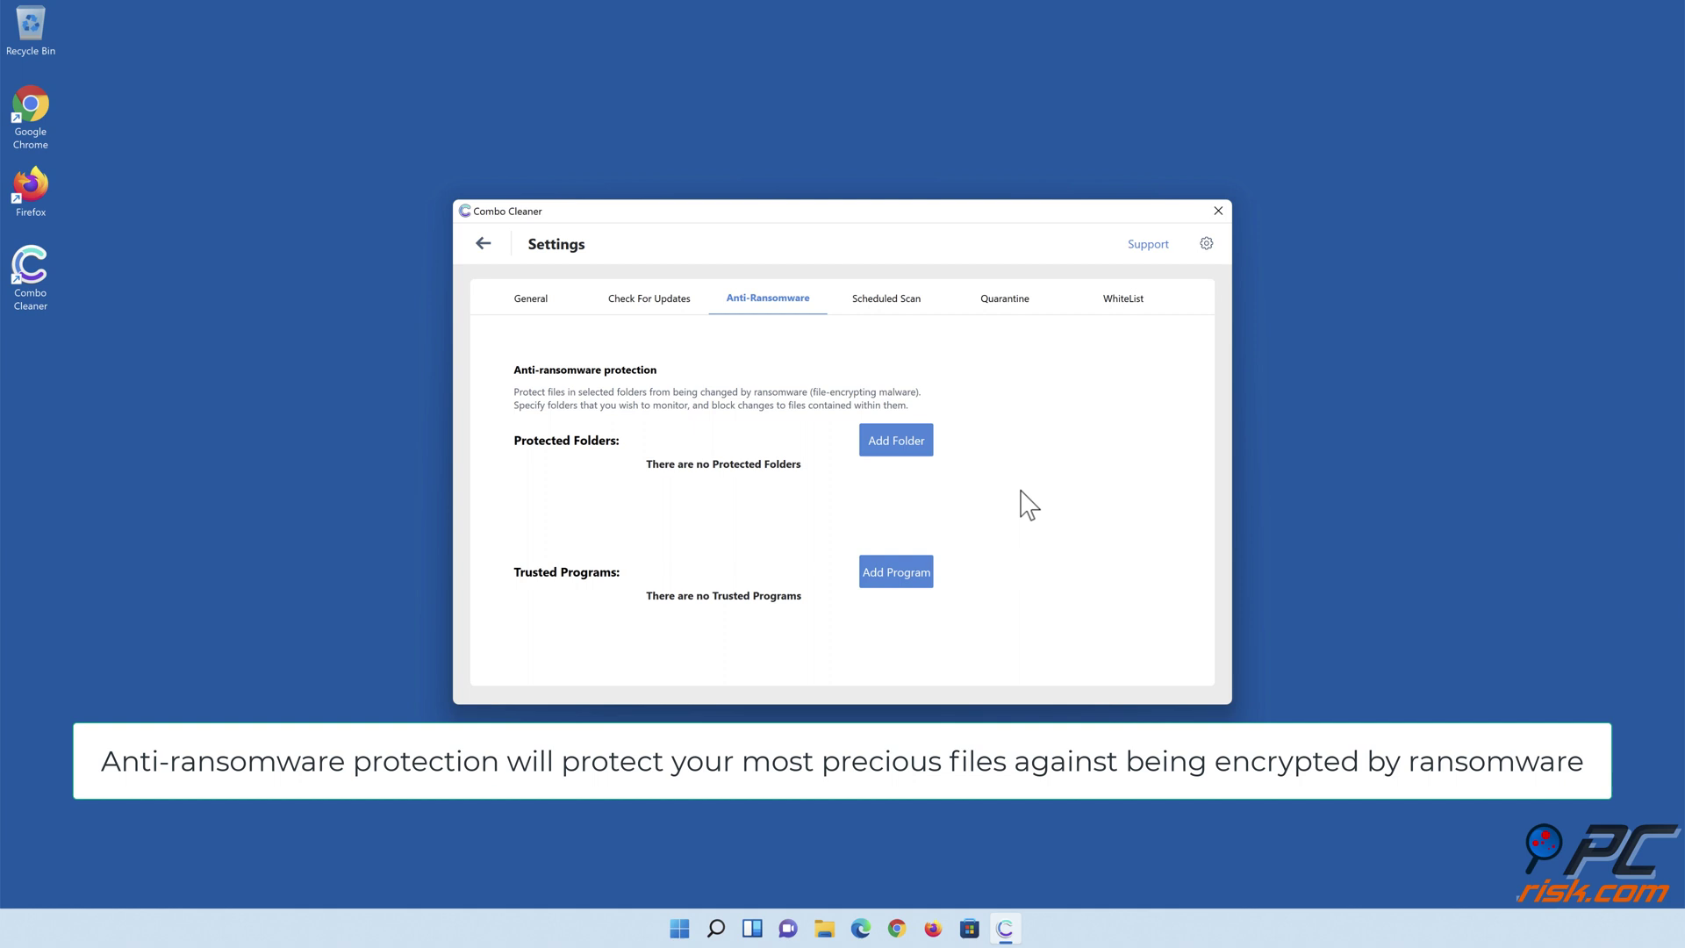
left_click(900, 455)
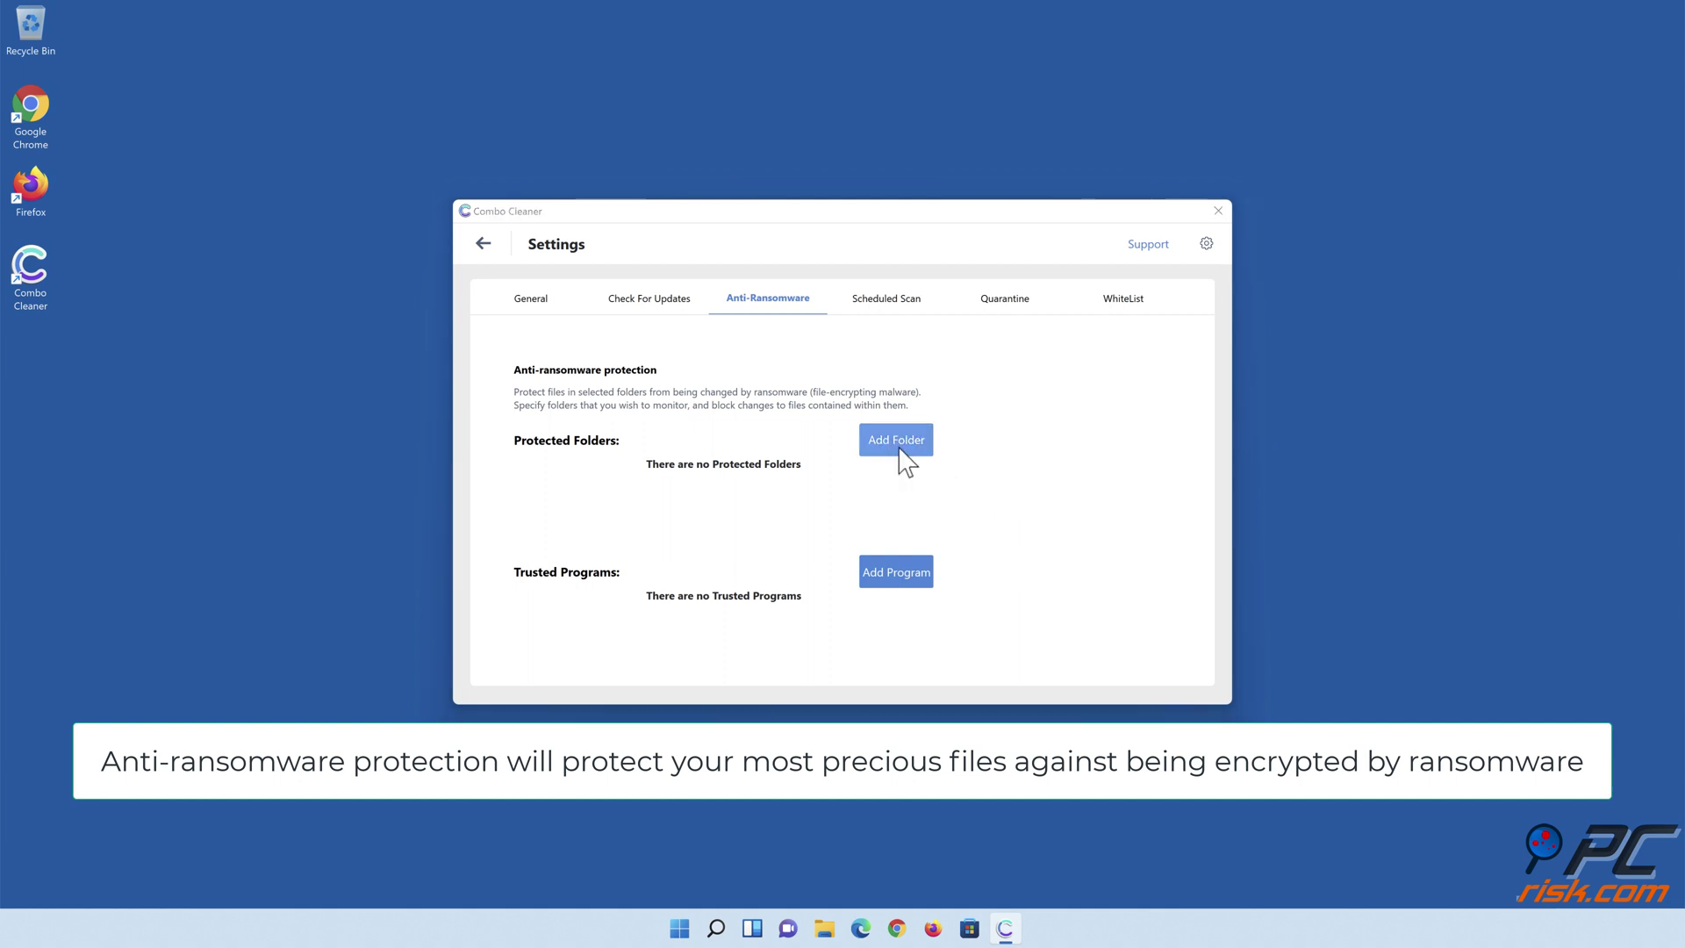
left_click(732, 453)
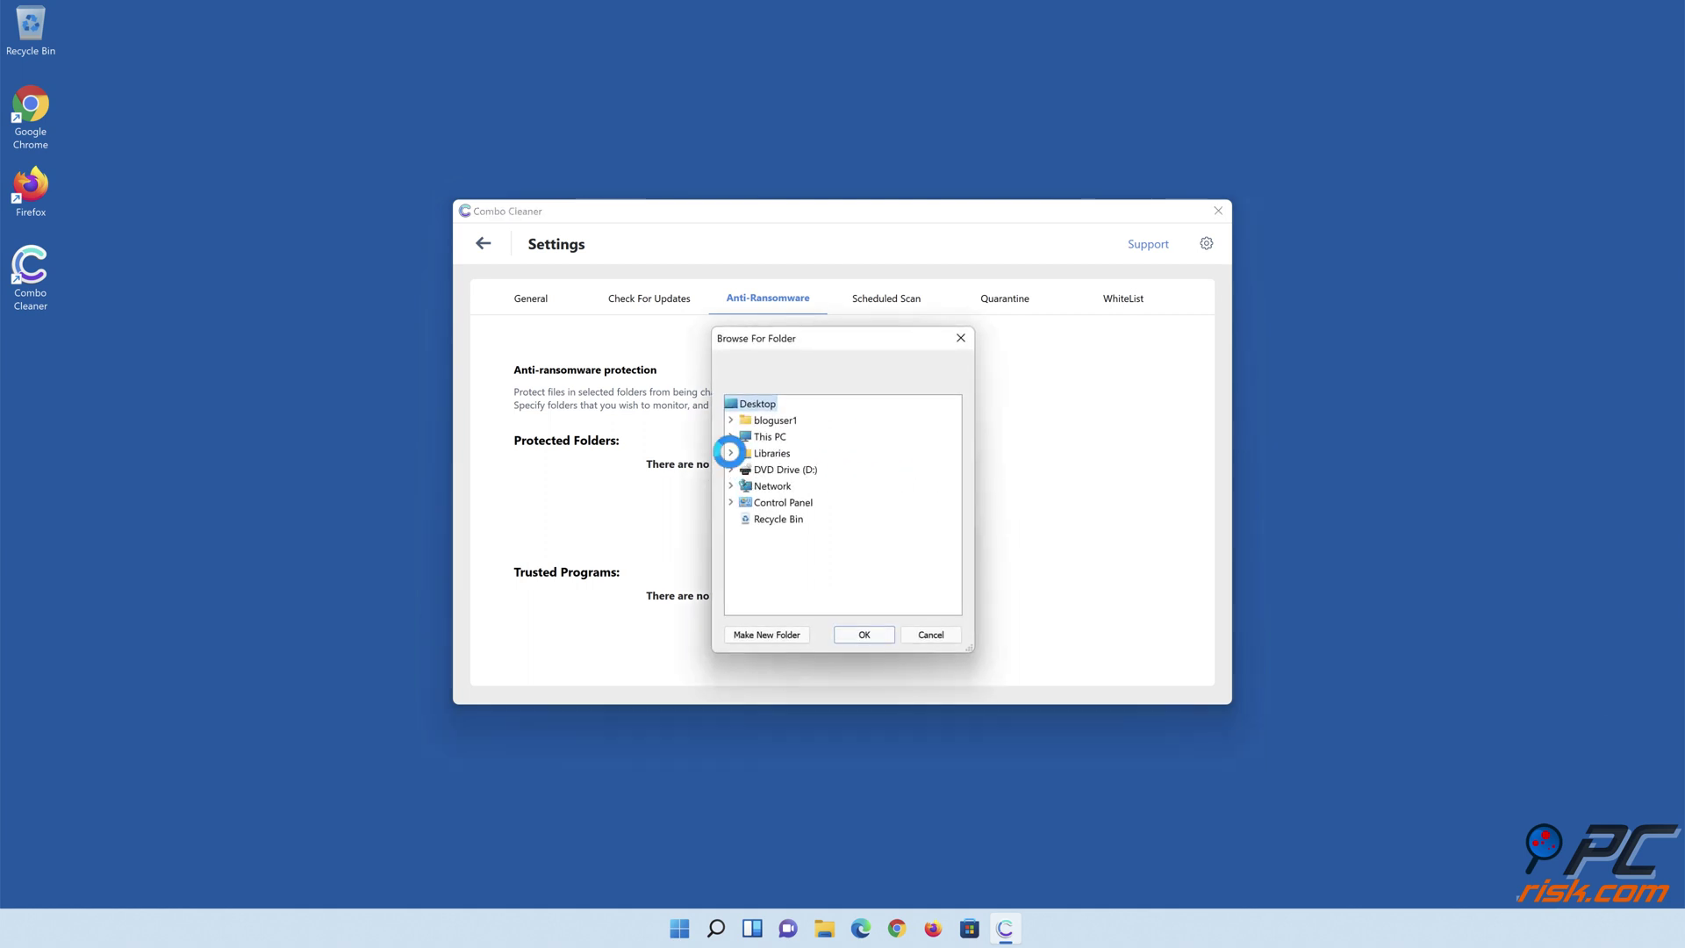
left_click(744, 486)
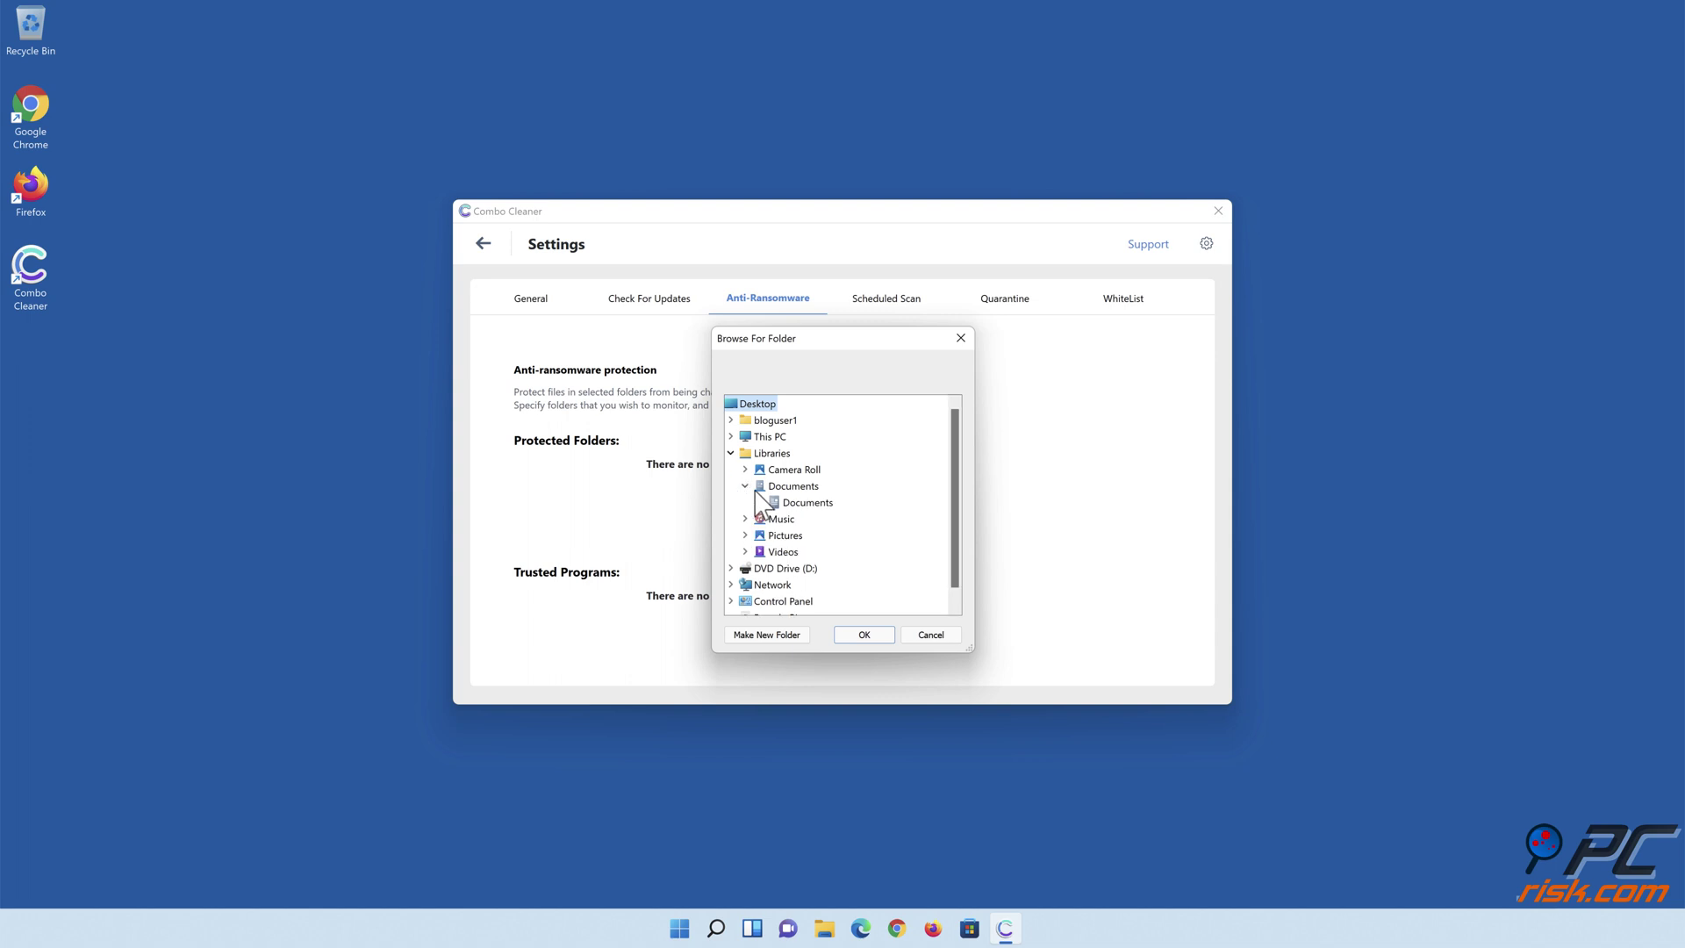
left_click(804, 504)
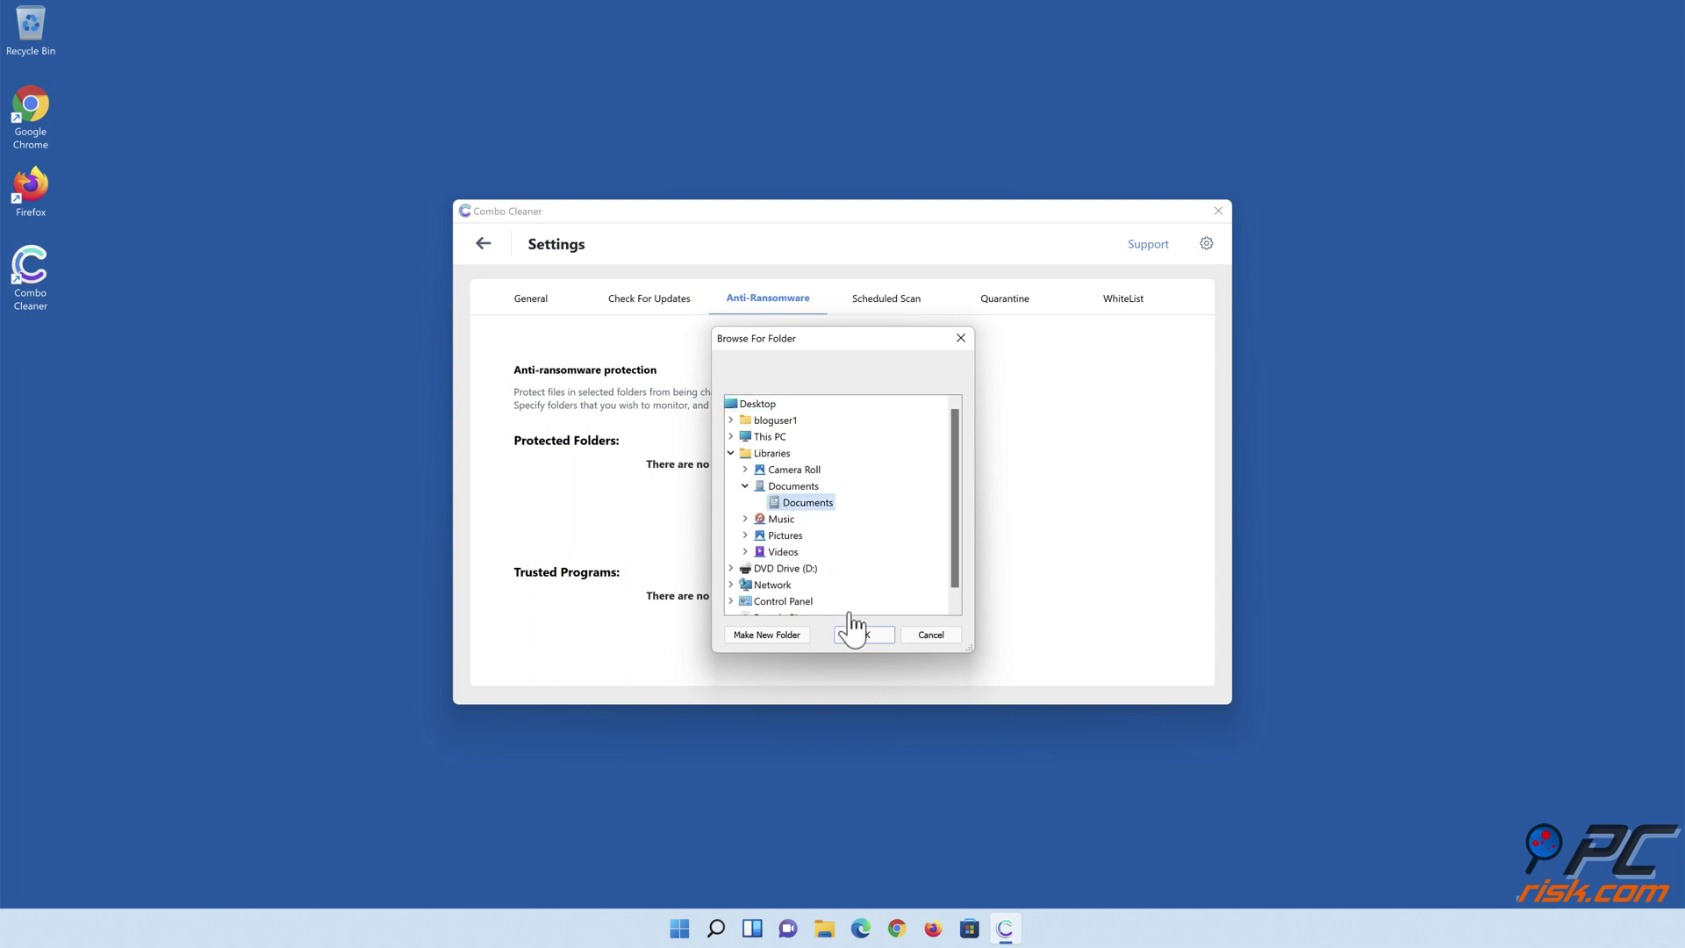
left_click(864, 636)
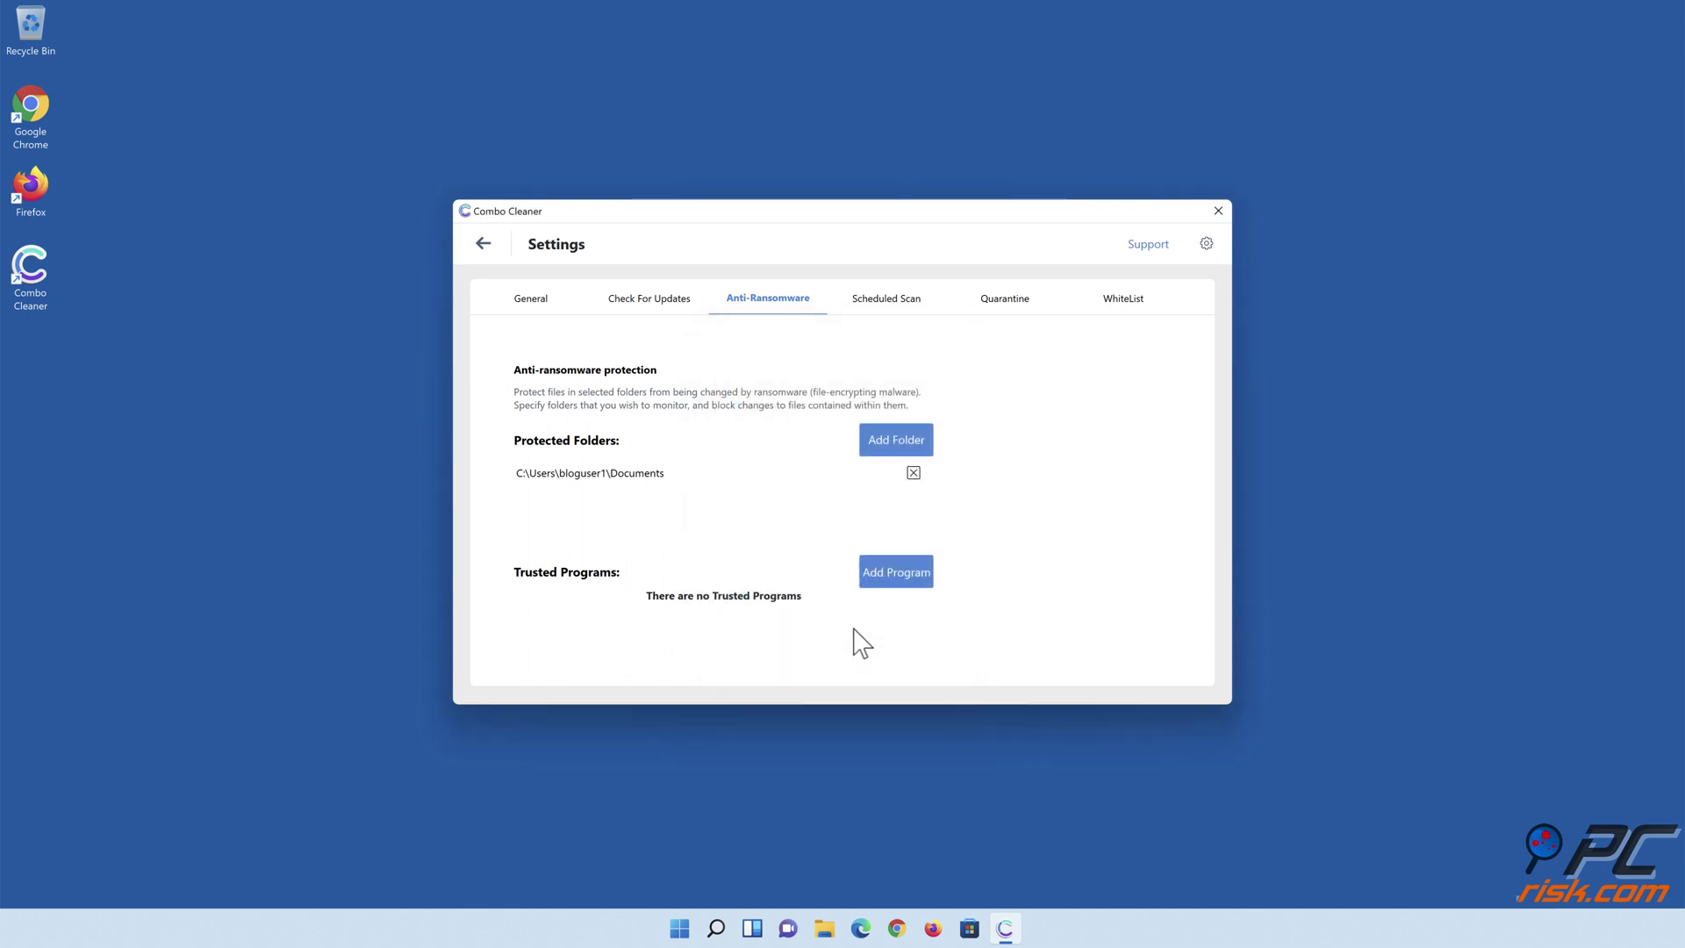
Return to the Combo Cleaner dashboard and switch the Web browsing protection toggle on
left_click(486, 249)
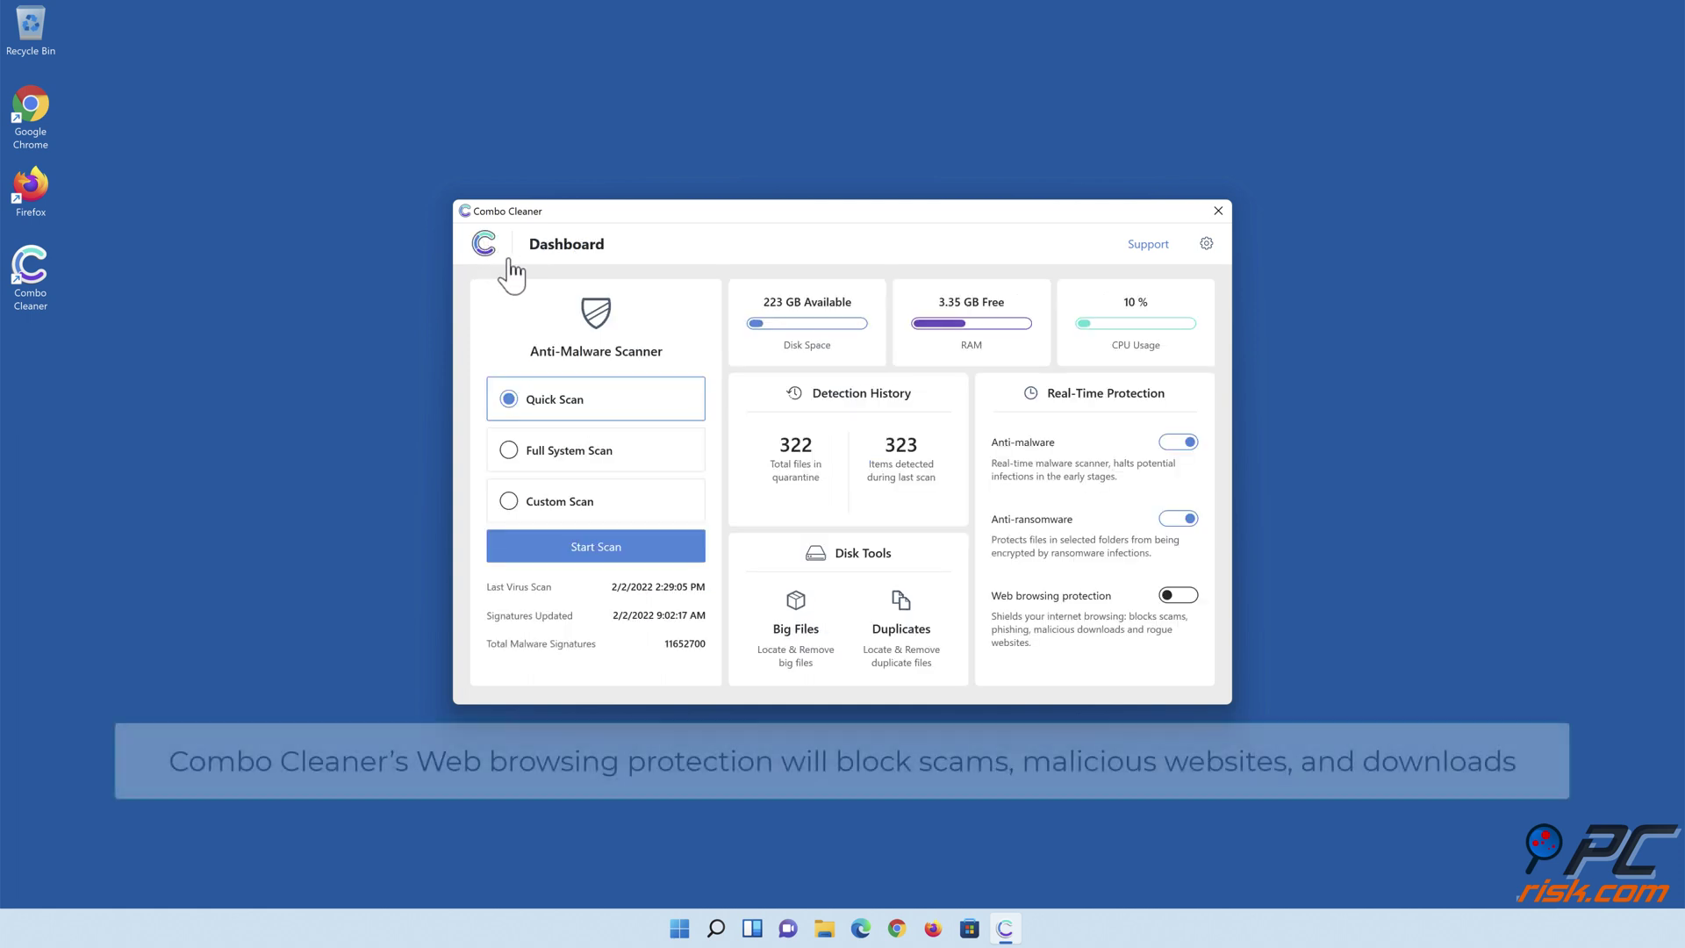
left_click(1178, 604)
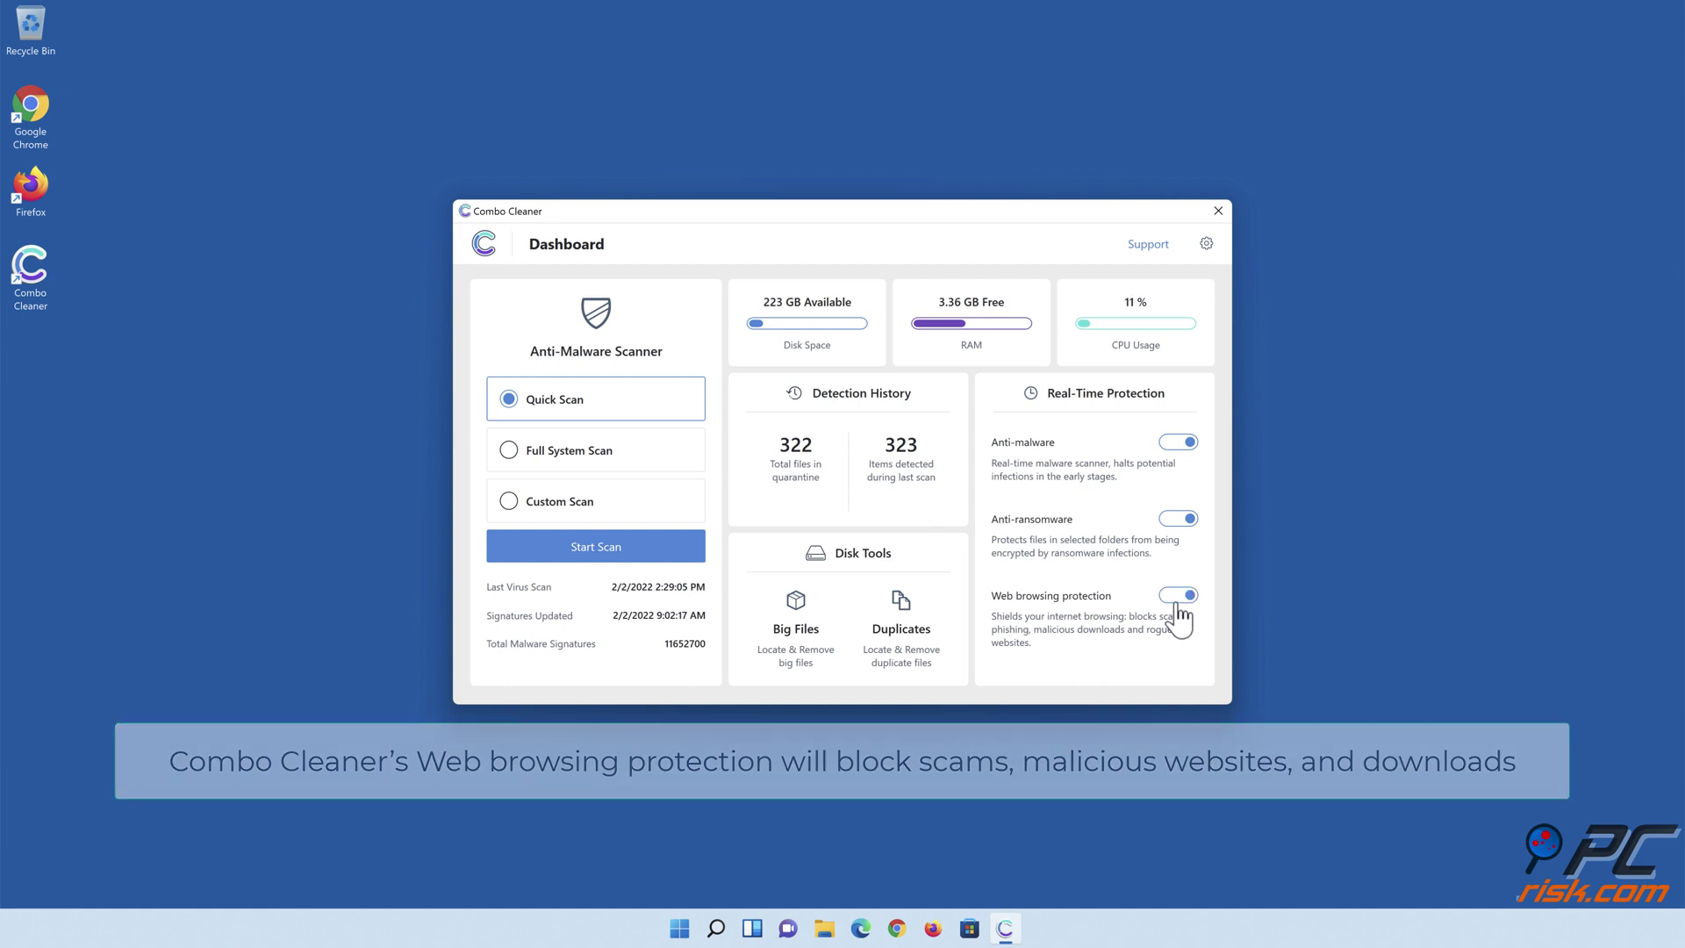